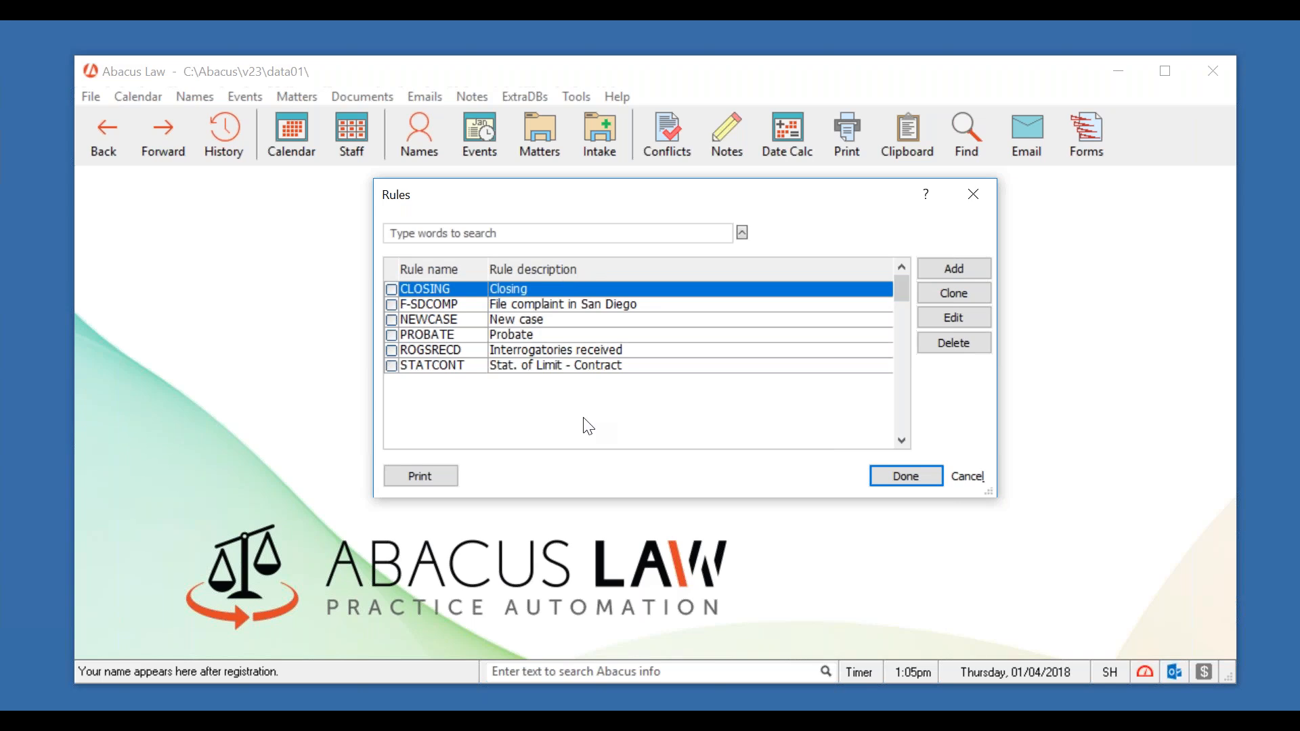
- Open the F-SDCOMP rule's event list and widen its Relative column
click(453, 306)
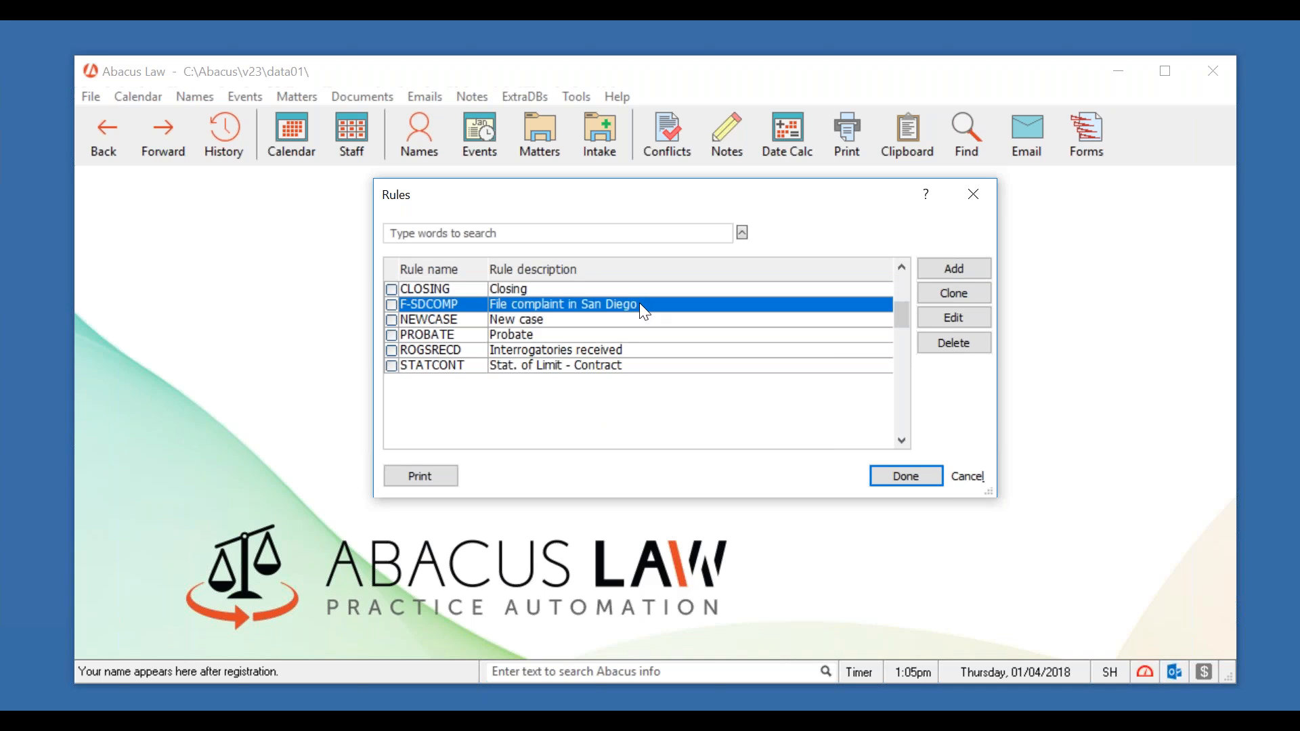
click(972, 319)
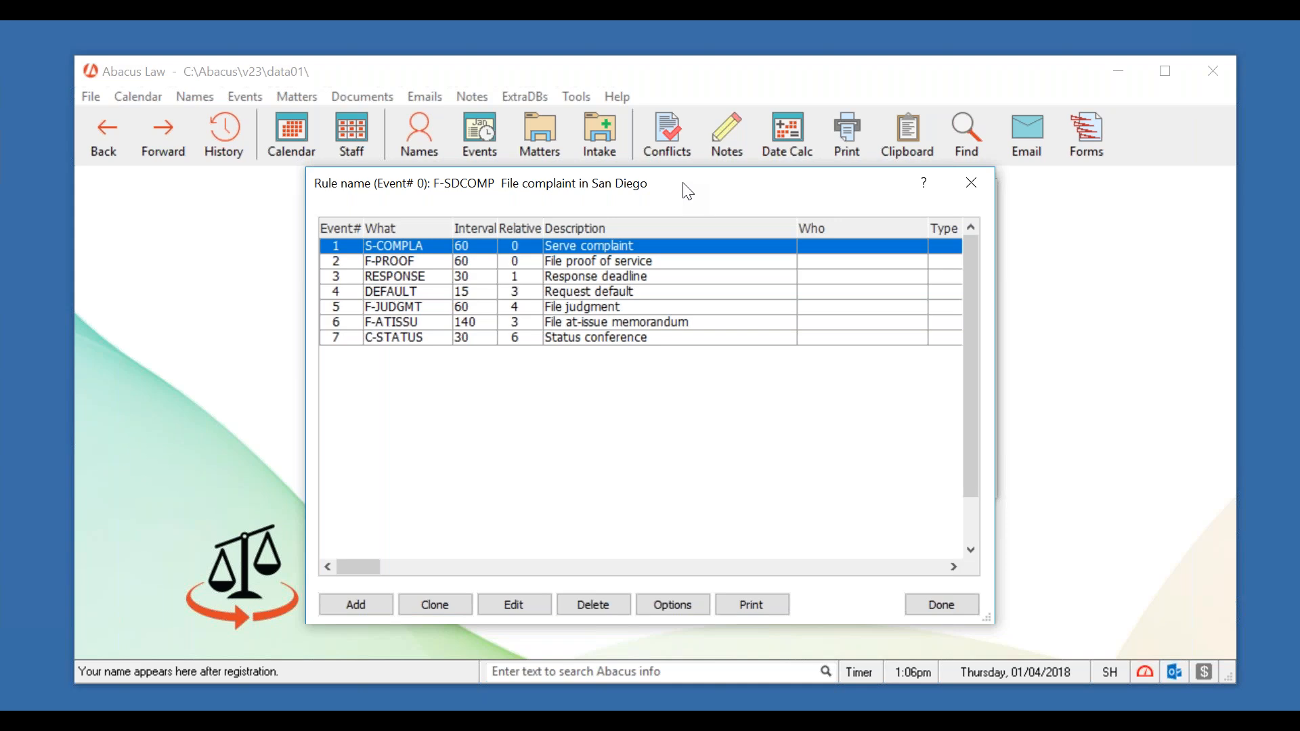
drag(685, 191, 696, 193)
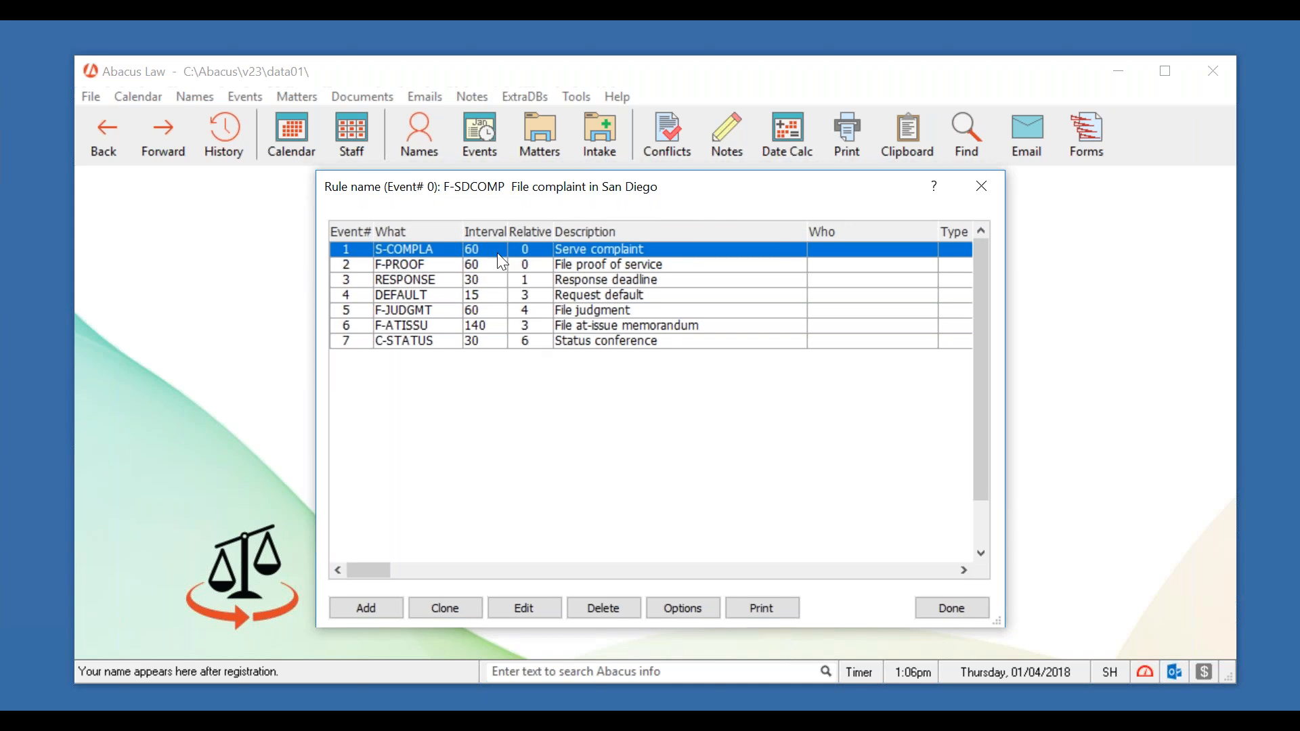
drag(508, 231, 603, 239)
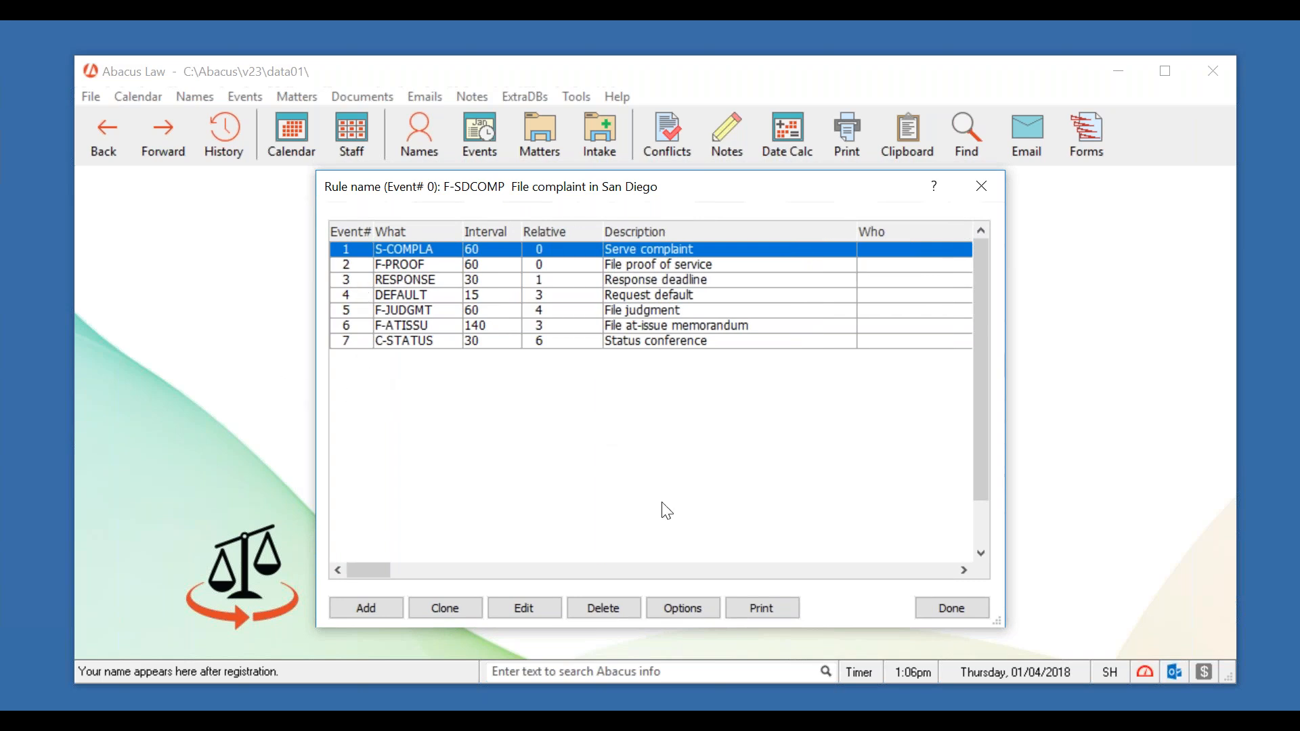
- Examine the intervals, relative event numbers and descriptions of the F-SDCOMP rule's events, and close the event list
click(486, 281)
key(Down)
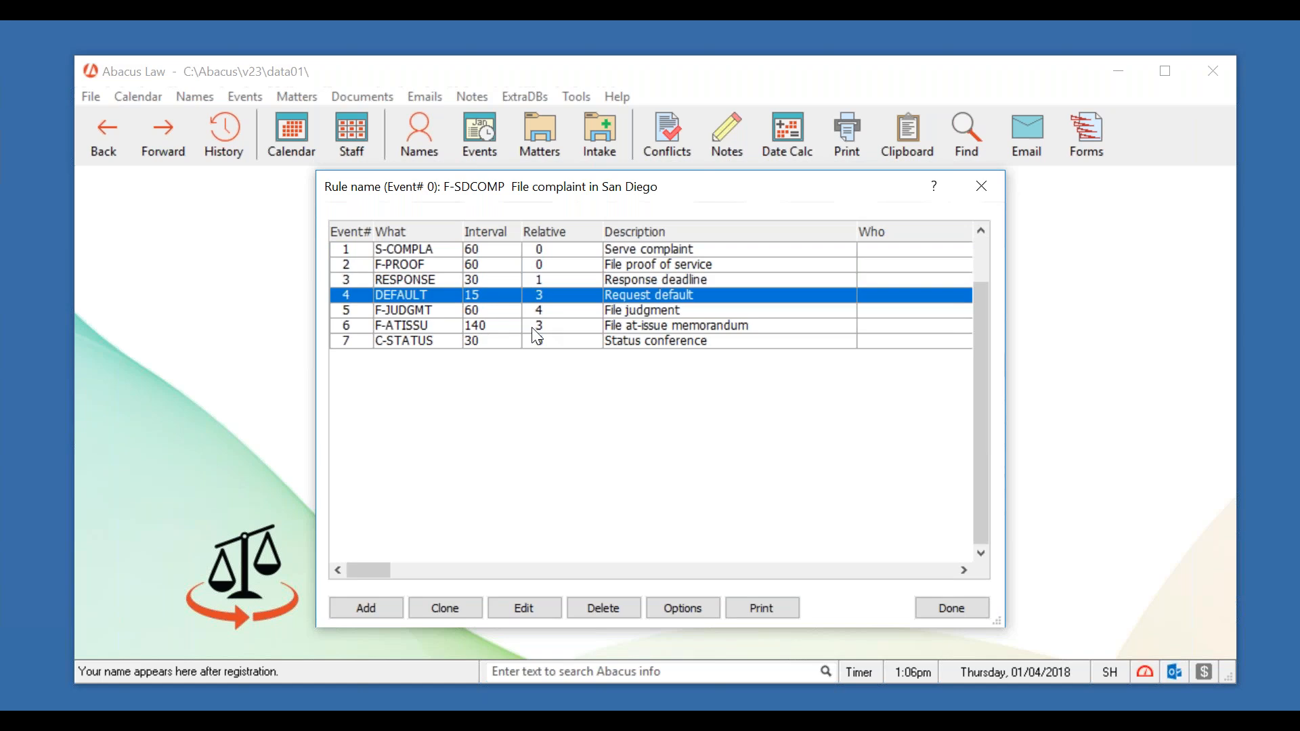
click(496, 329)
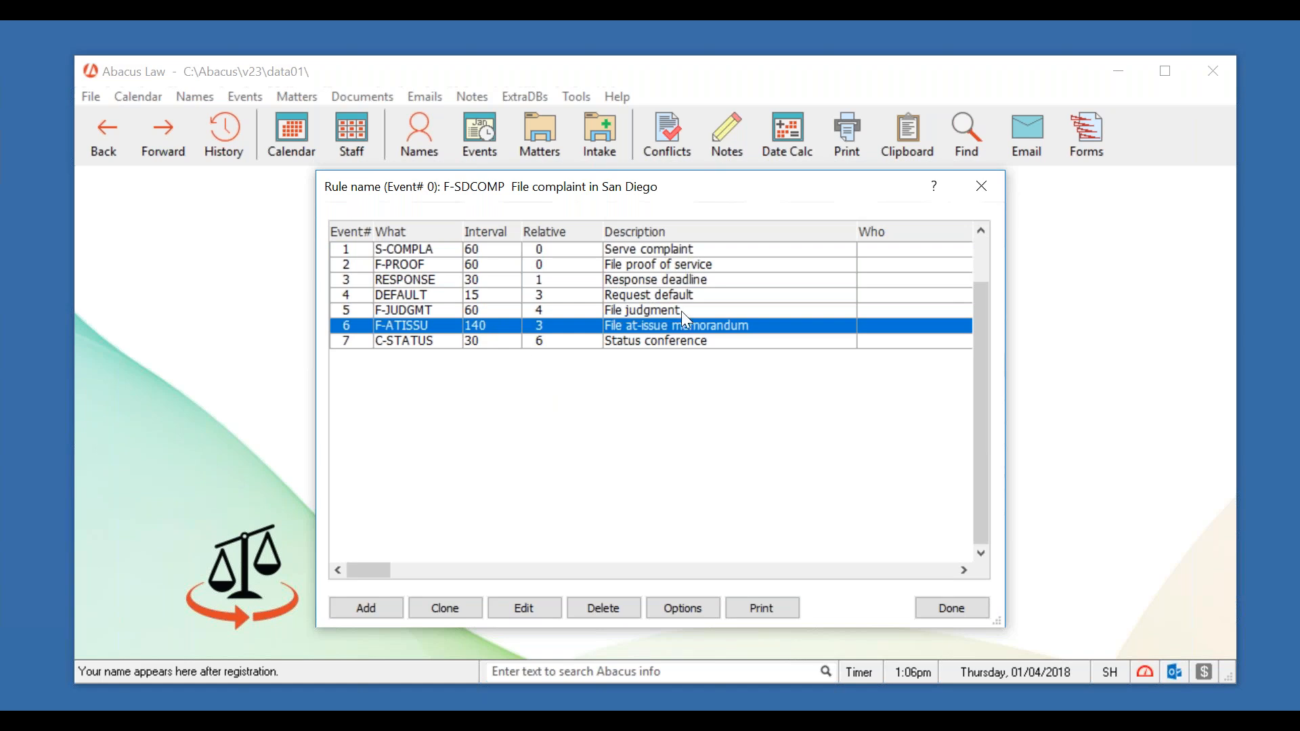
click(730, 253)
click(724, 264)
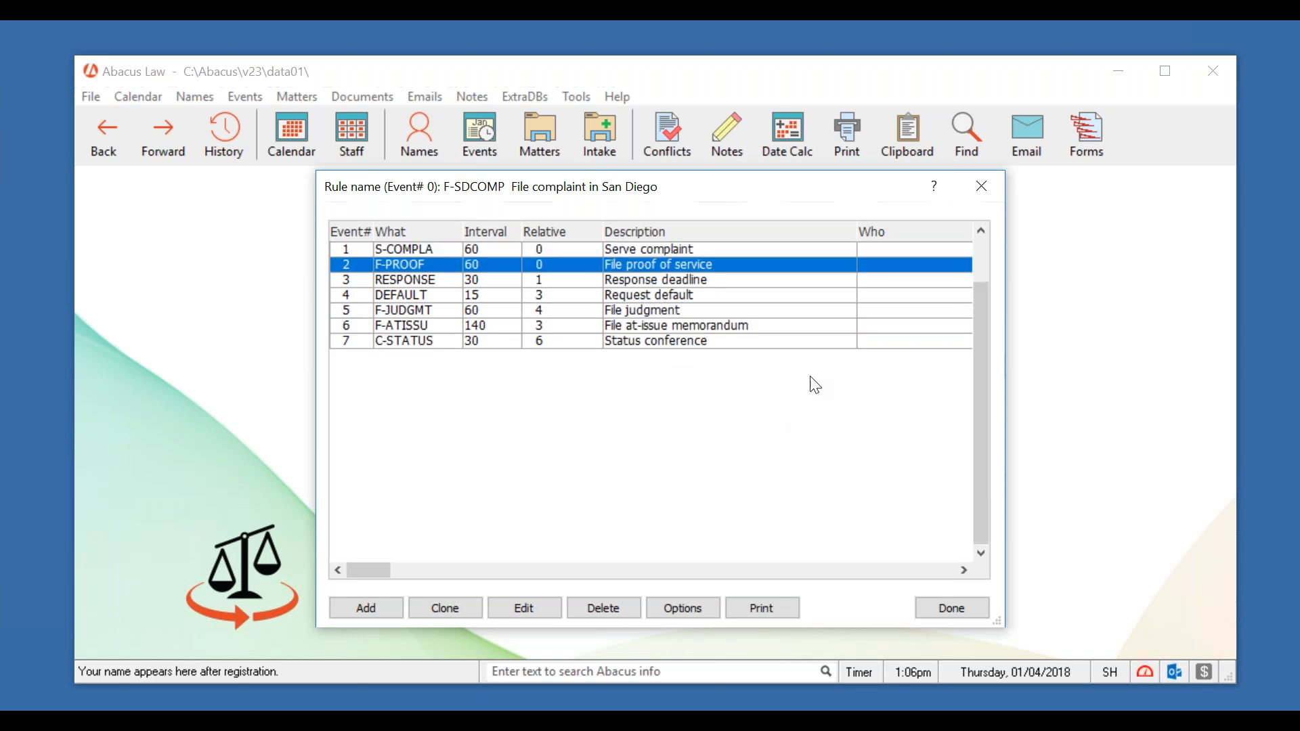
click(730, 280)
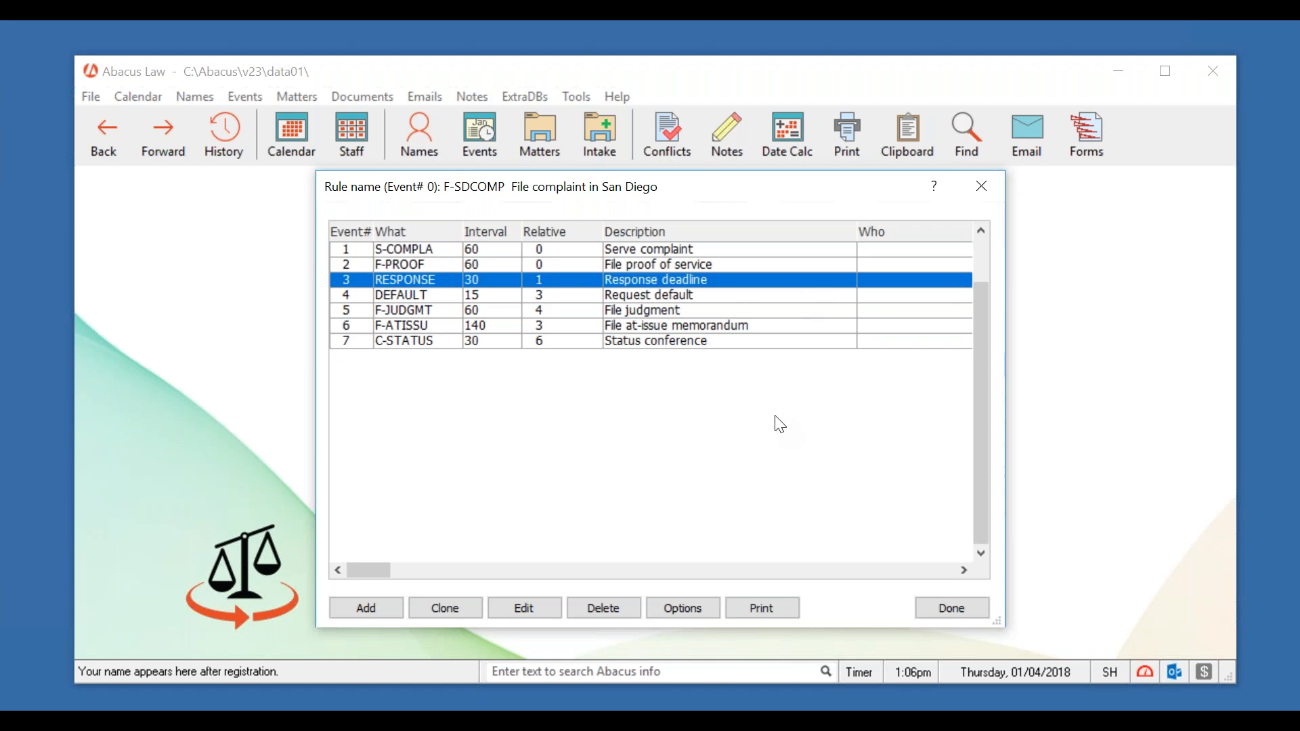
click(709, 310)
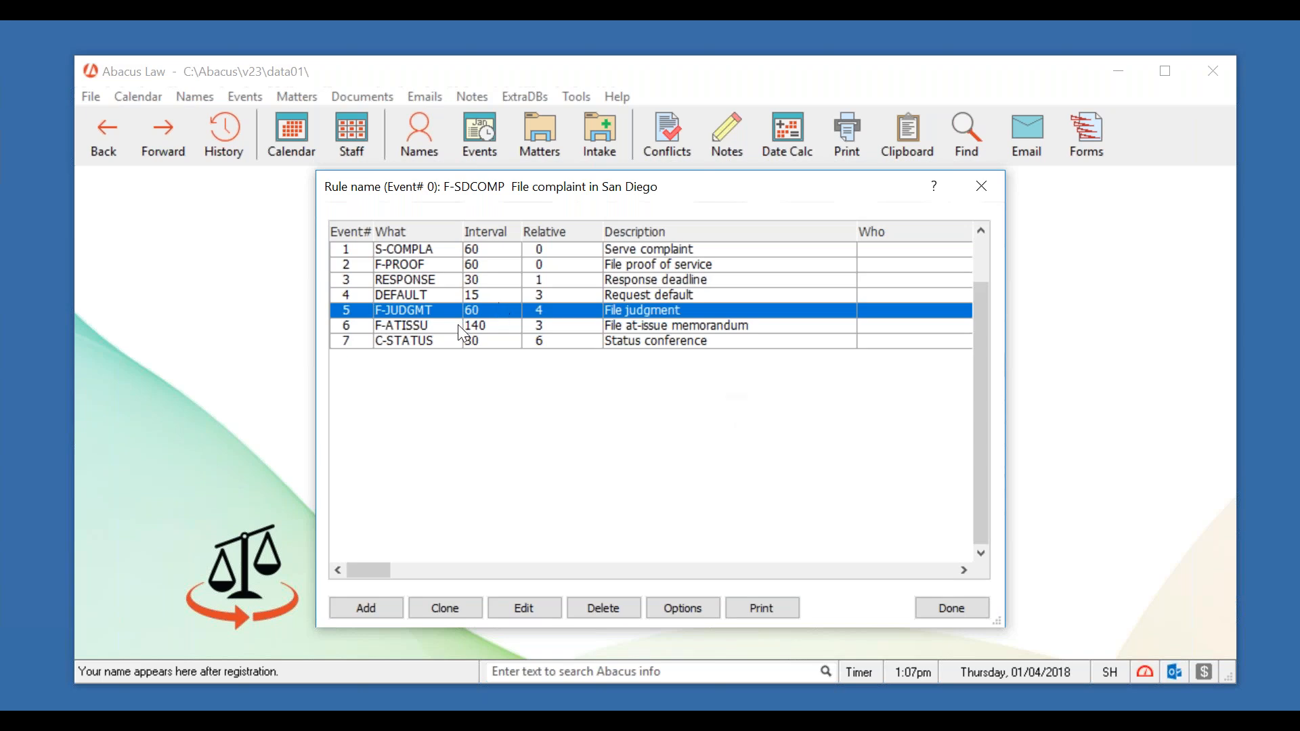
click(979, 191)
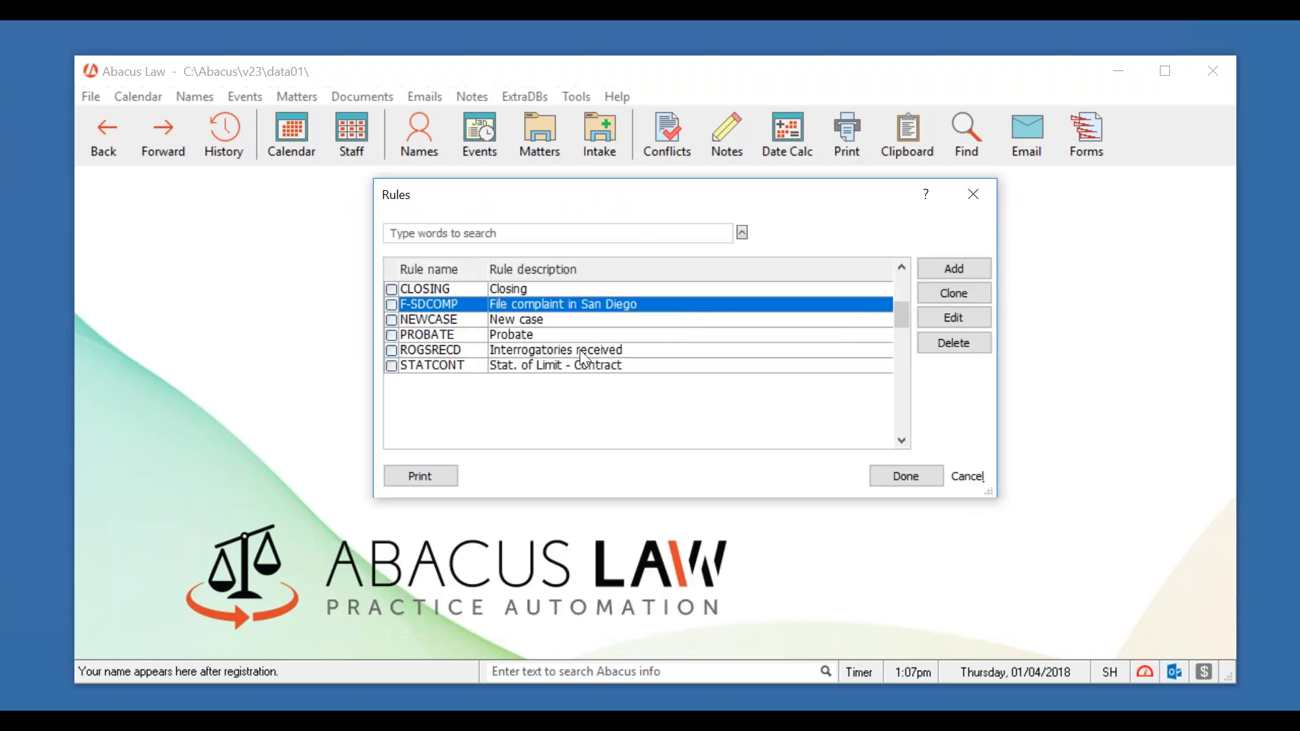
- Open the ROGSRECD (Interrogatories received) rule and review the descriptions of its linked events
click(659, 349)
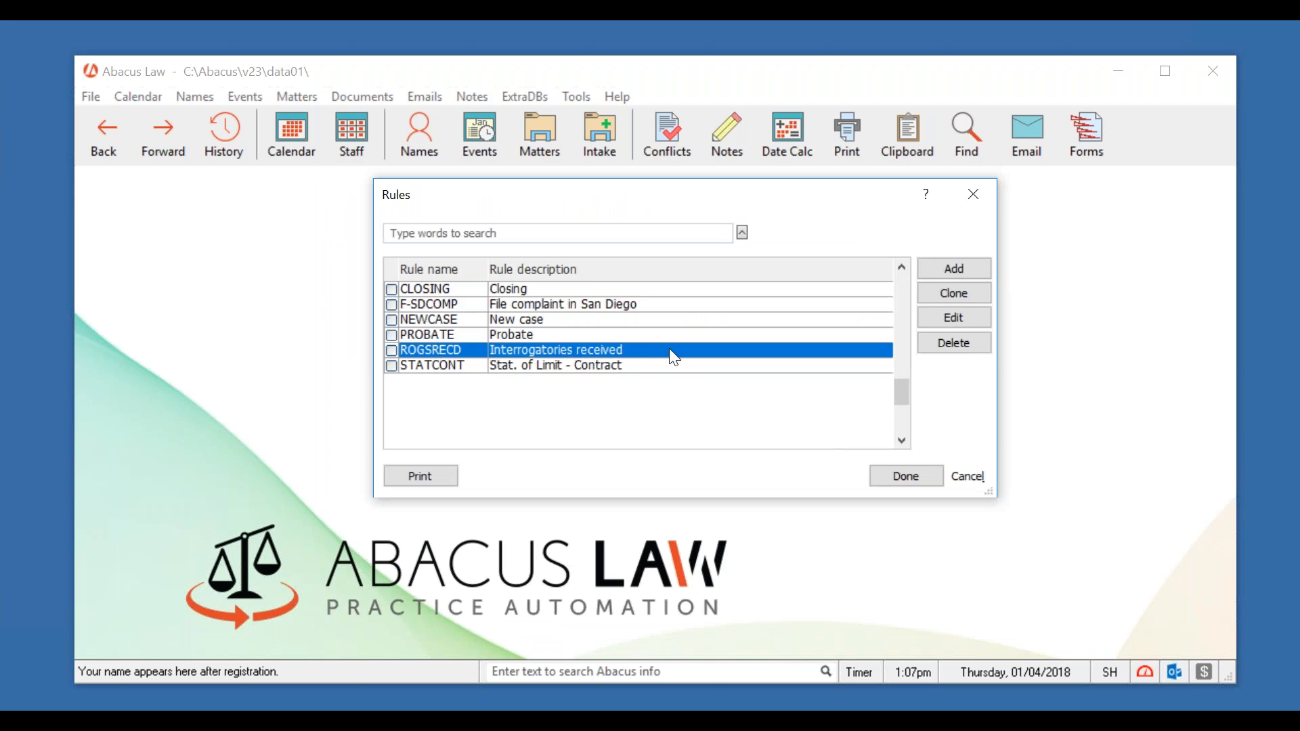
click(979, 316)
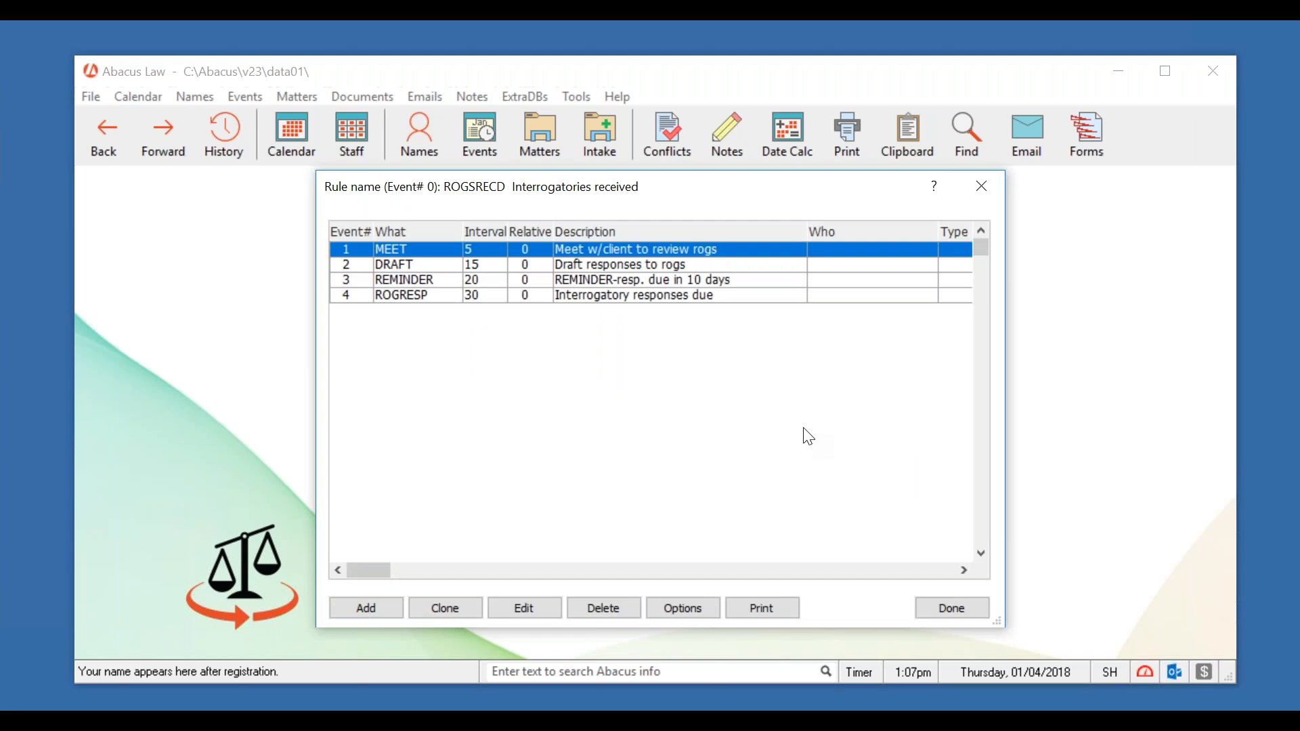
click(708, 265)
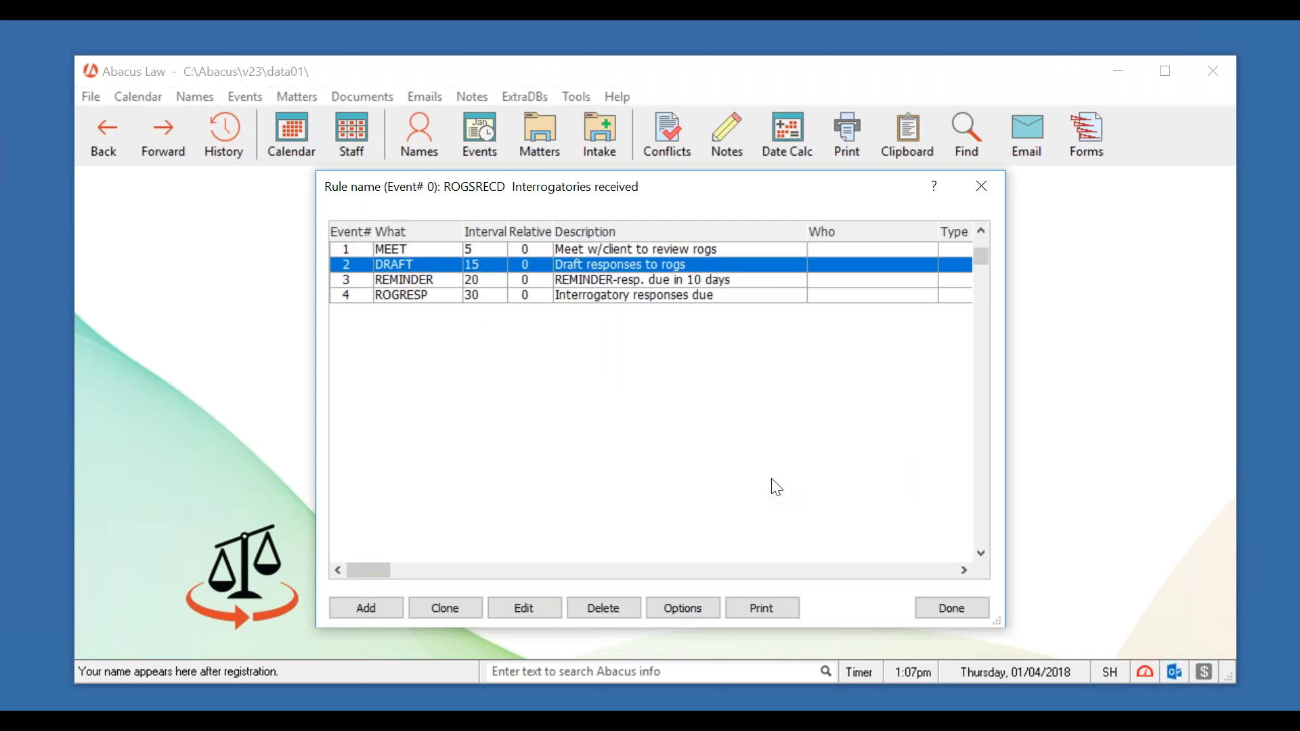
click(724, 283)
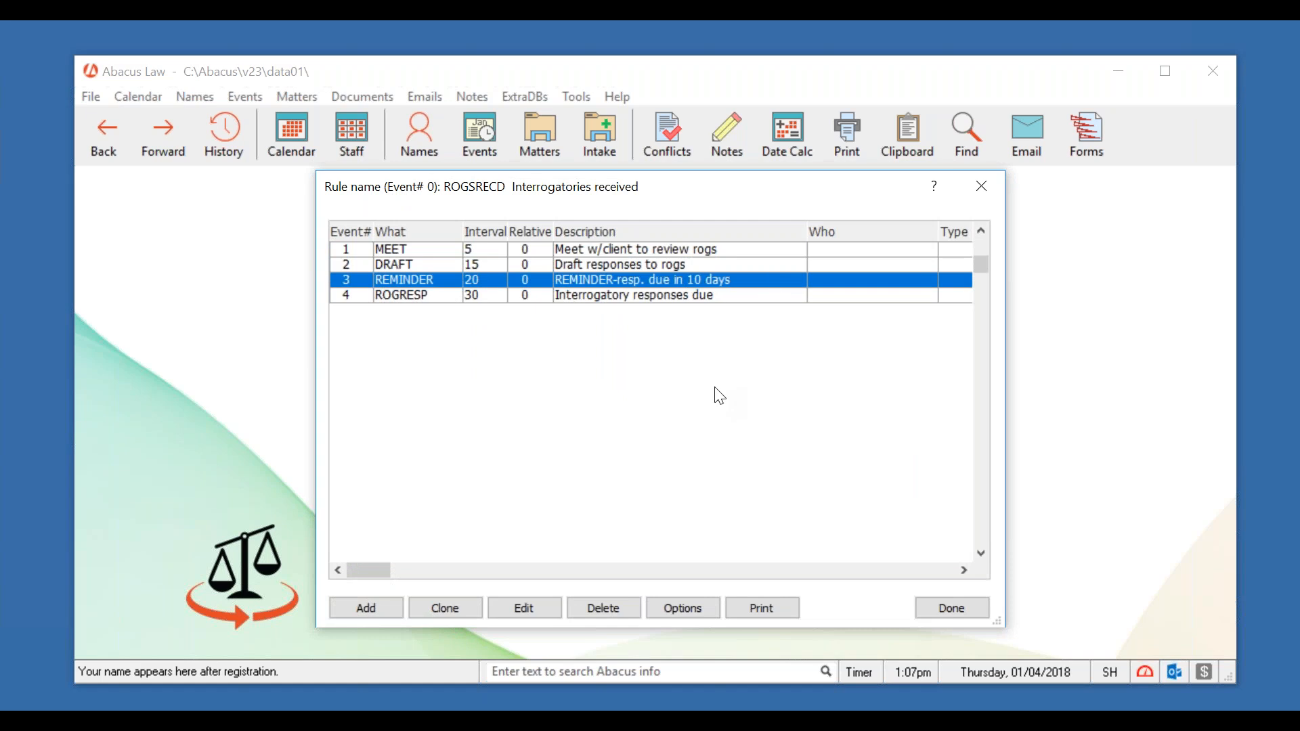
click(708, 298)
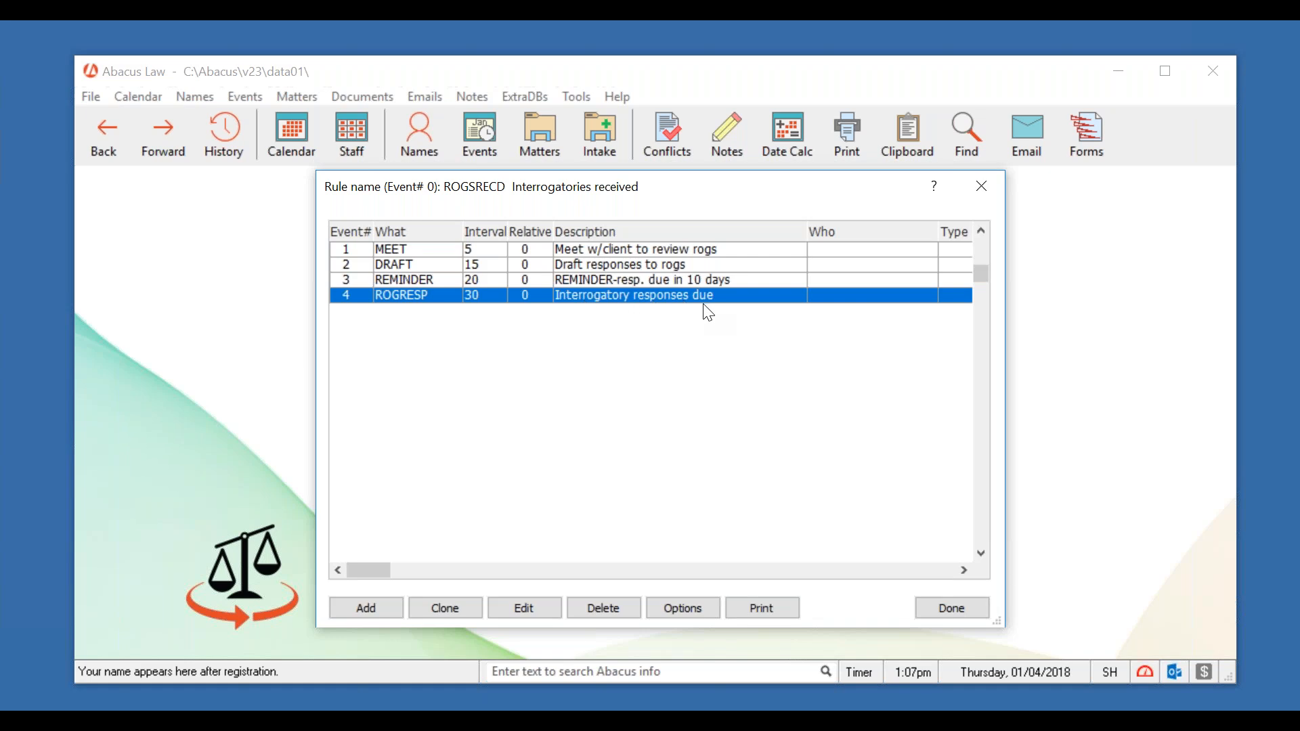
- Review the interval of each ROGSRECD event from MEET to ROGRESP, and close the event list and the Rules list
click(481, 251)
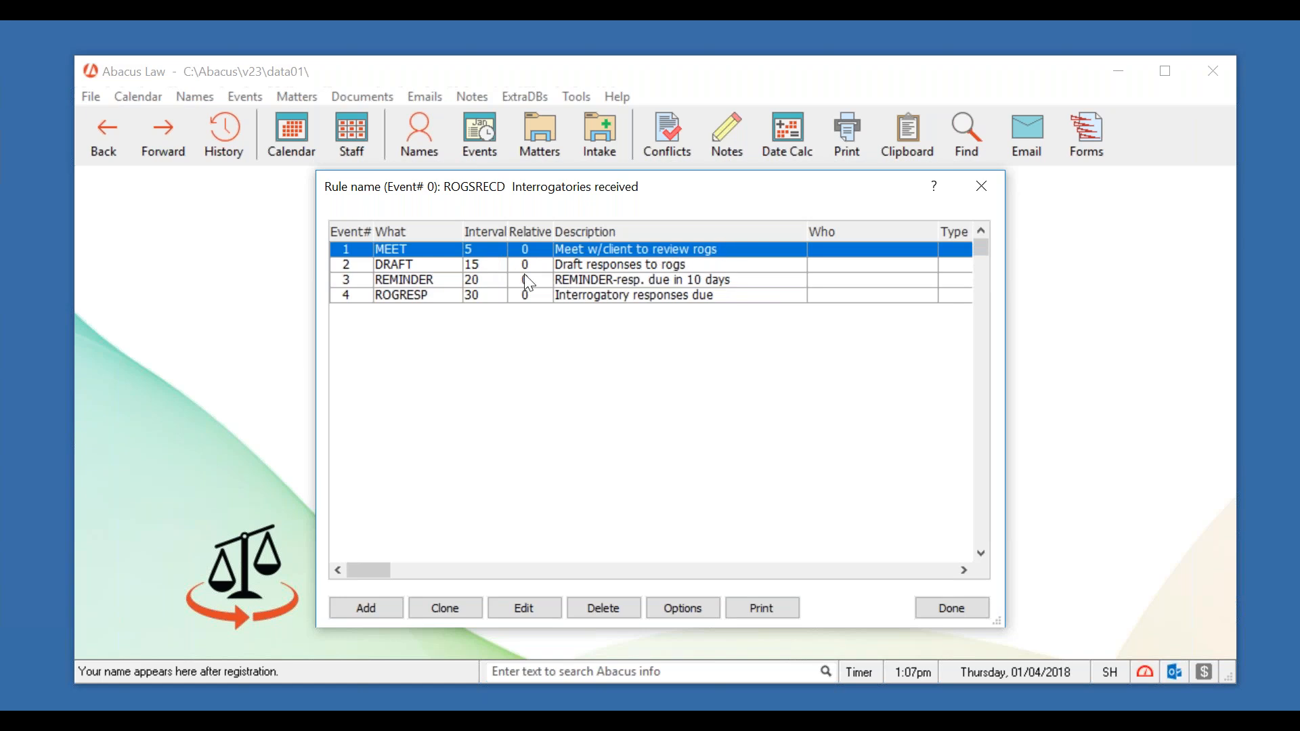
click(499, 264)
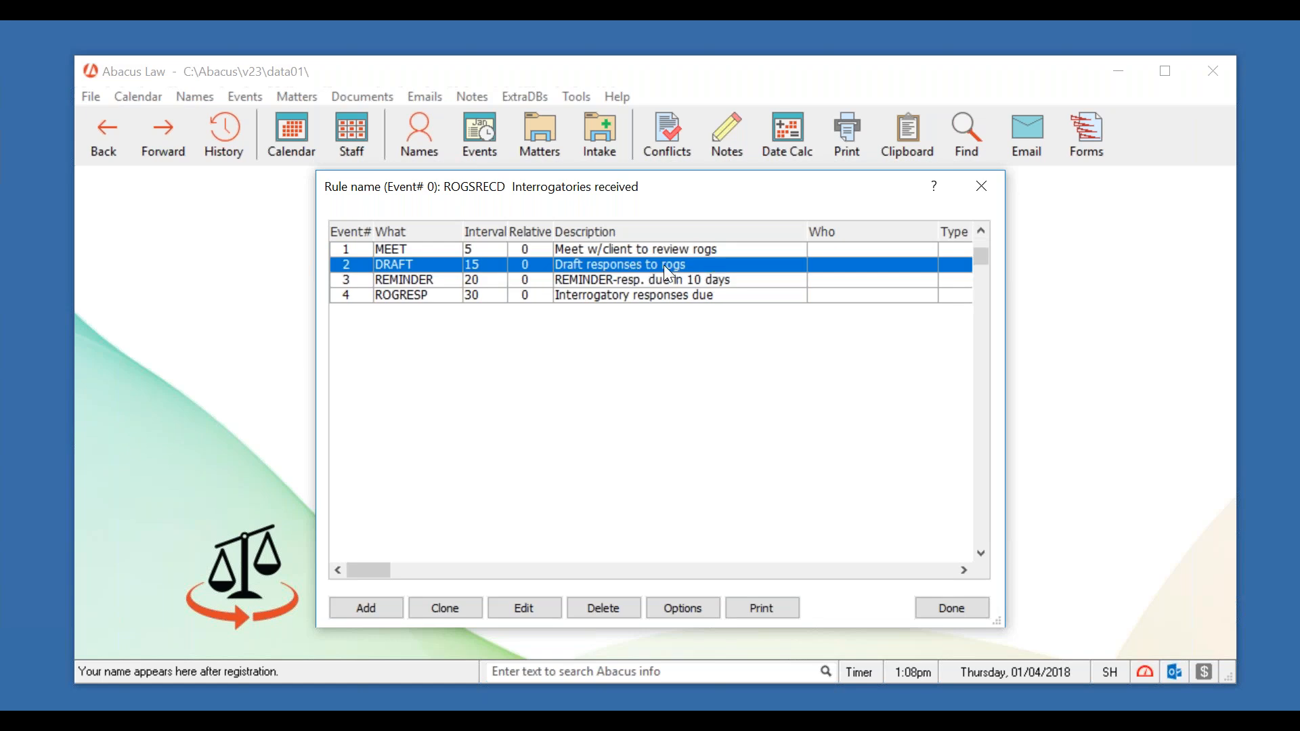
click(473, 281)
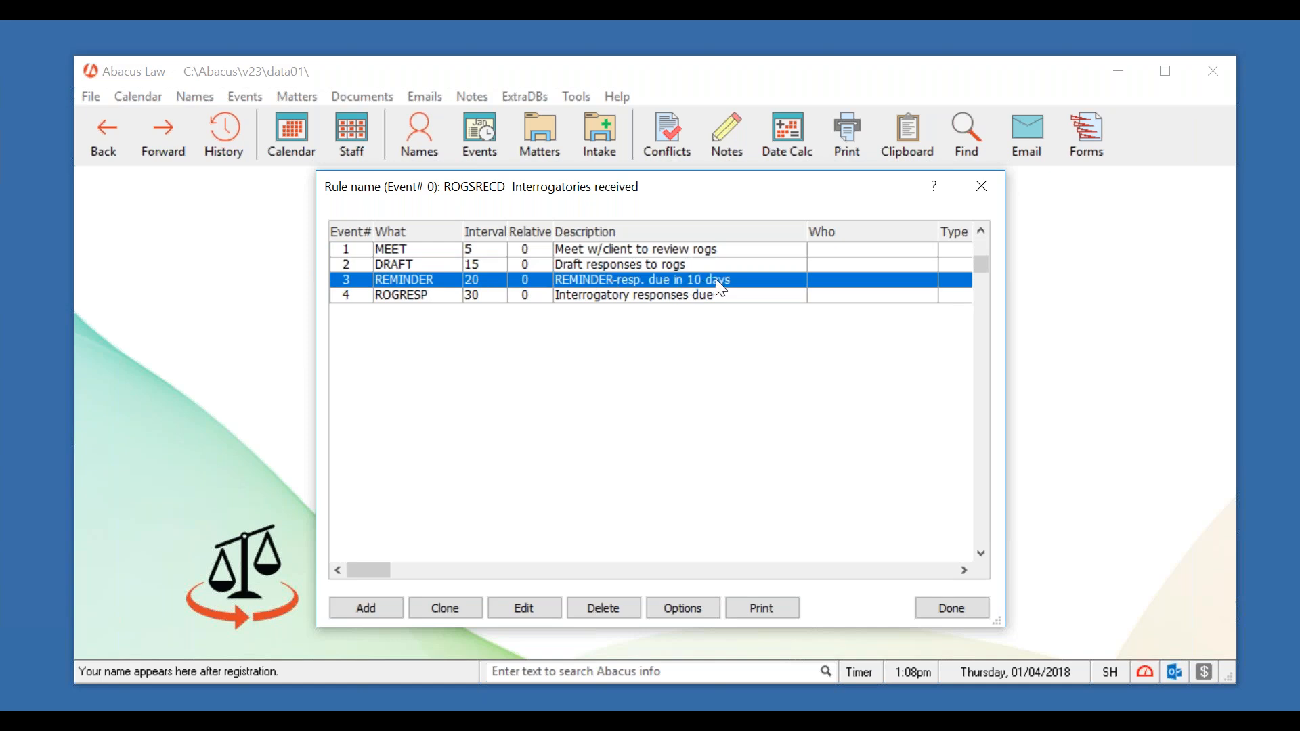
click(492, 295)
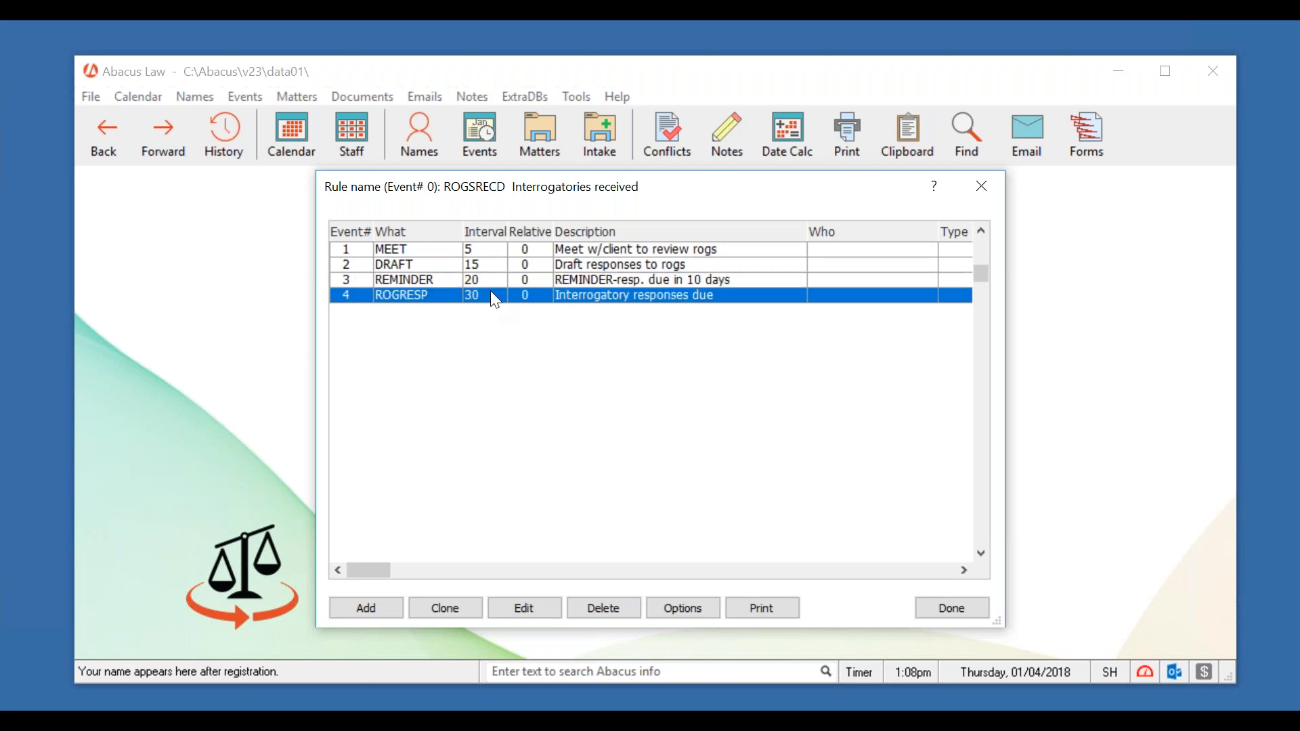
click(498, 282)
click(490, 294)
click(981, 188)
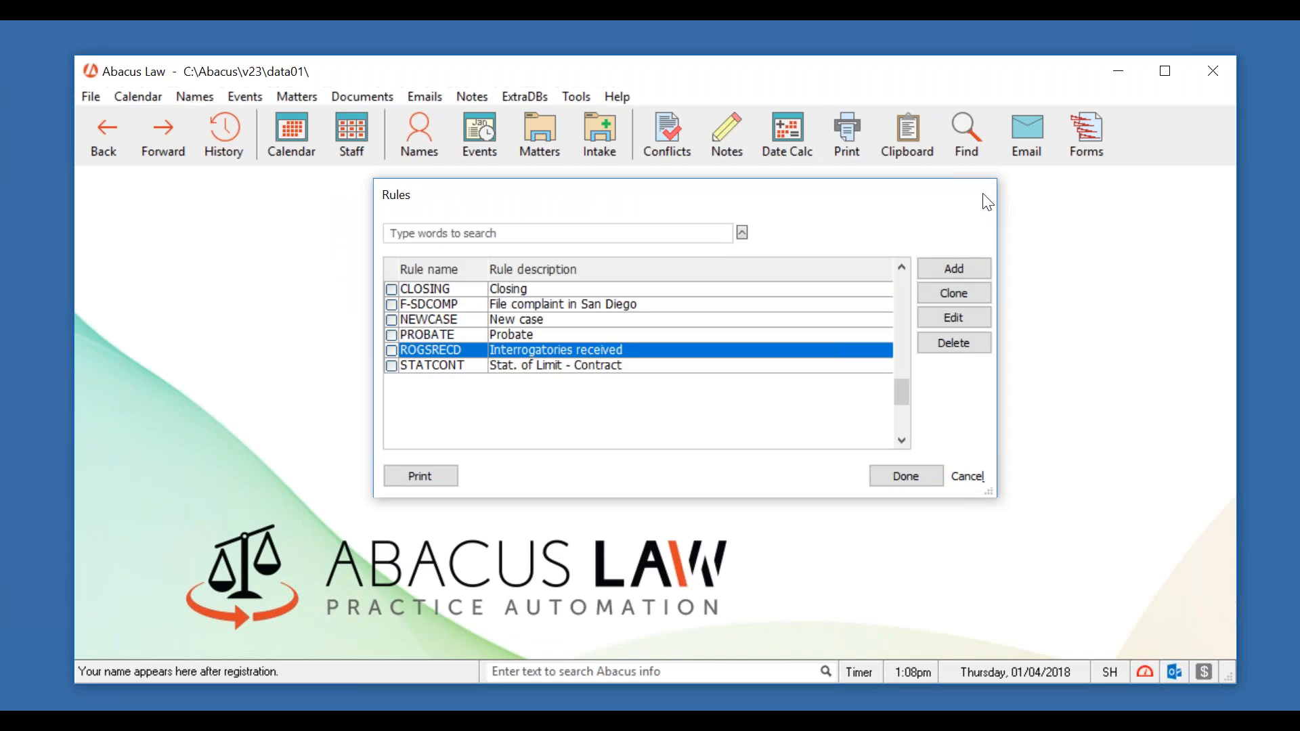
click(983, 192)
- Open the Daily Organizer calendar and resize and reposition it to fit inside the main window
click(296, 150)
drag(836, 182, 785, 189)
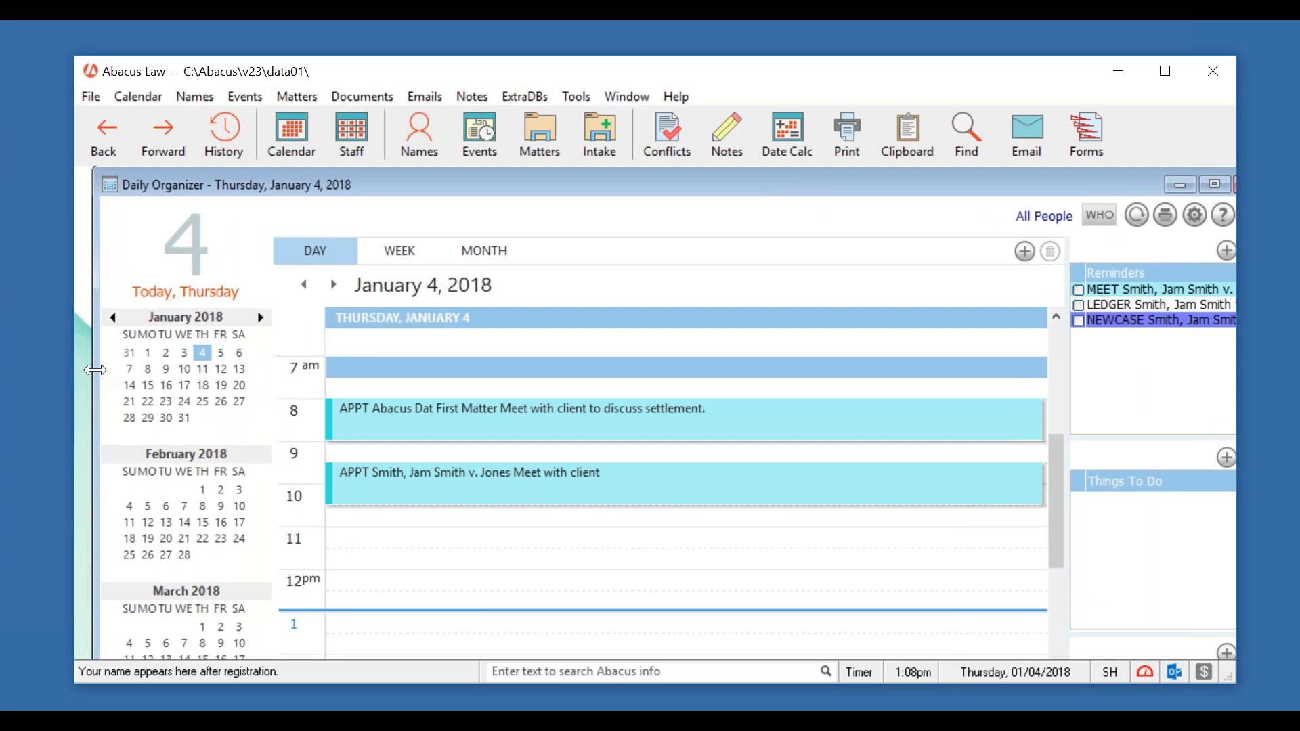
drag(93, 369, 194, 369)
drag(934, 188, 885, 192)
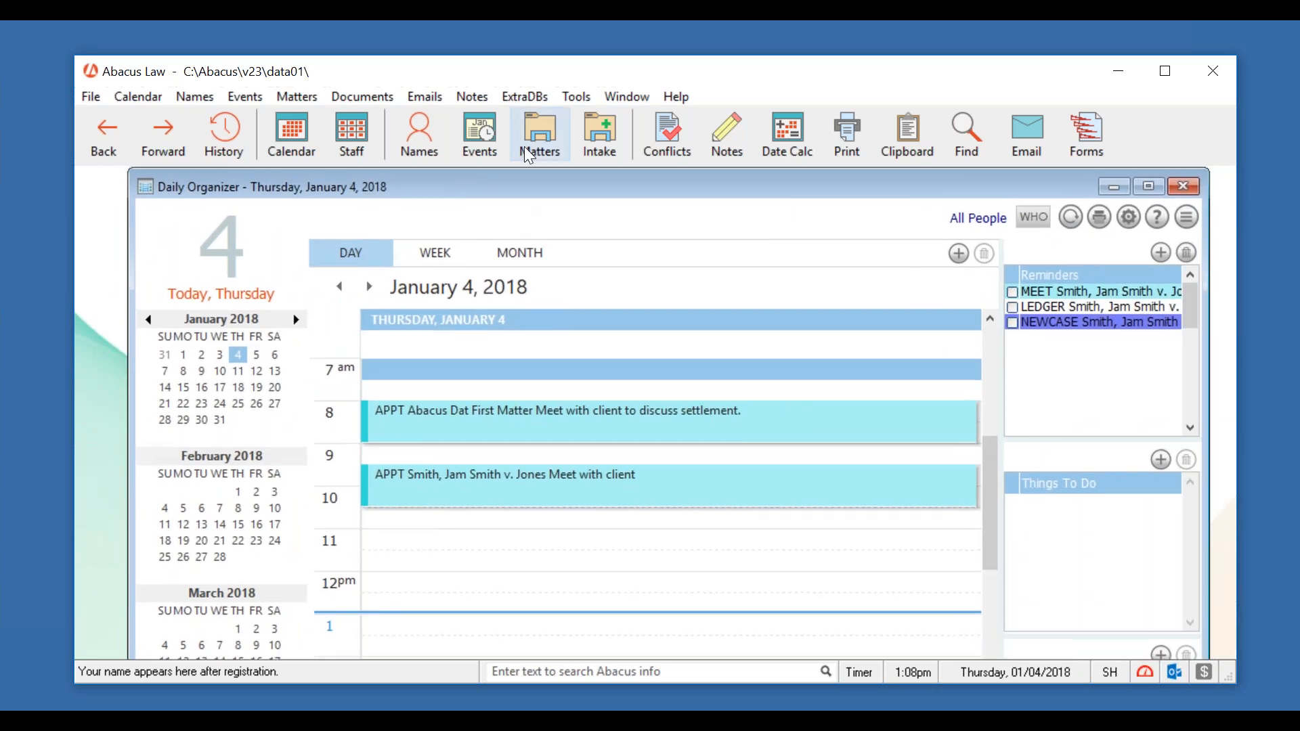
- Open the CIV matter's event list, look at the option for adding events from a rule, and close the matter
click(557, 135)
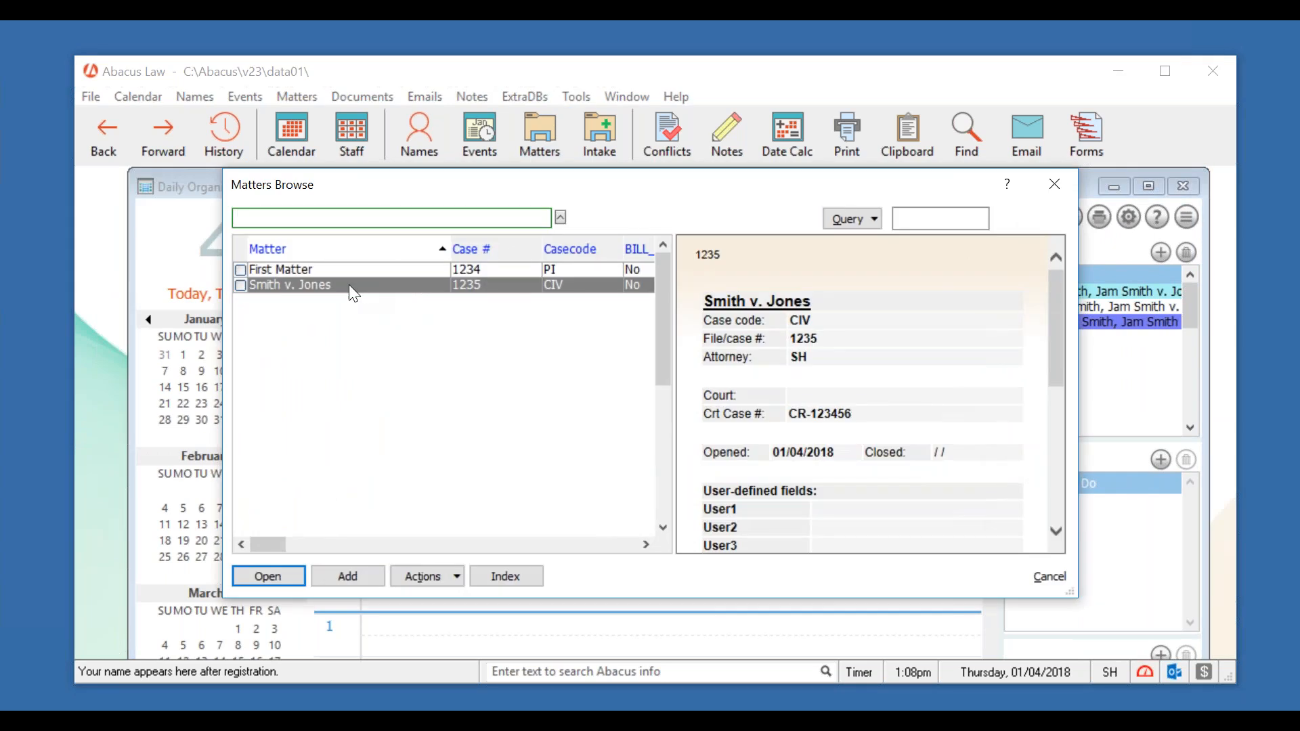
click(348, 284)
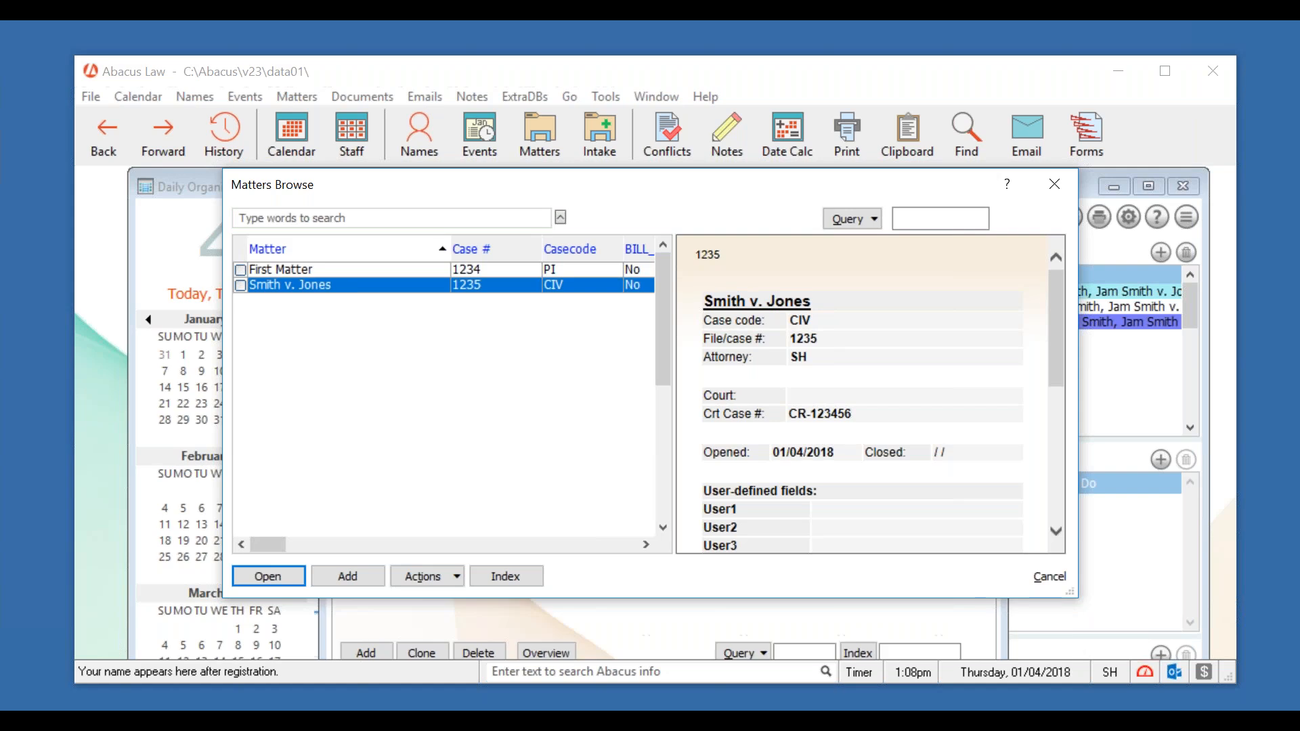
drag(655, 210, 653, 187)
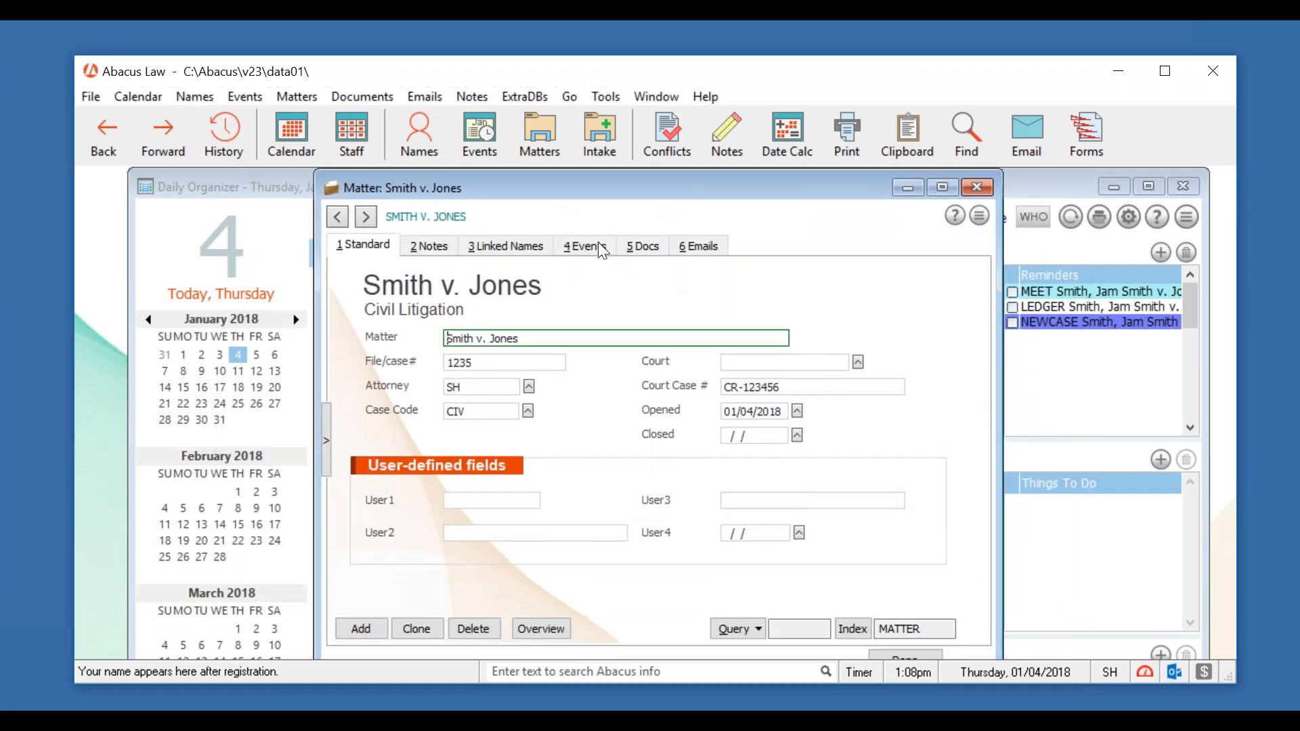
click(585, 247)
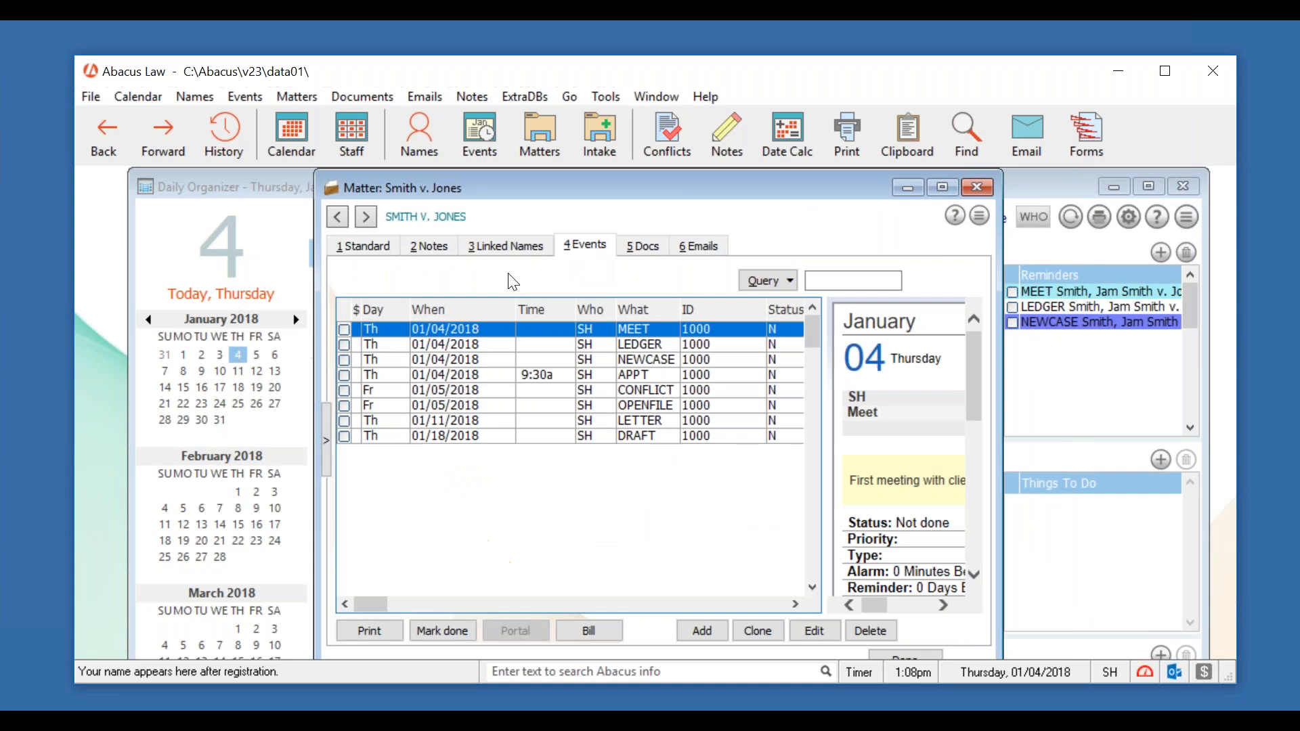
right_click(553, 478)
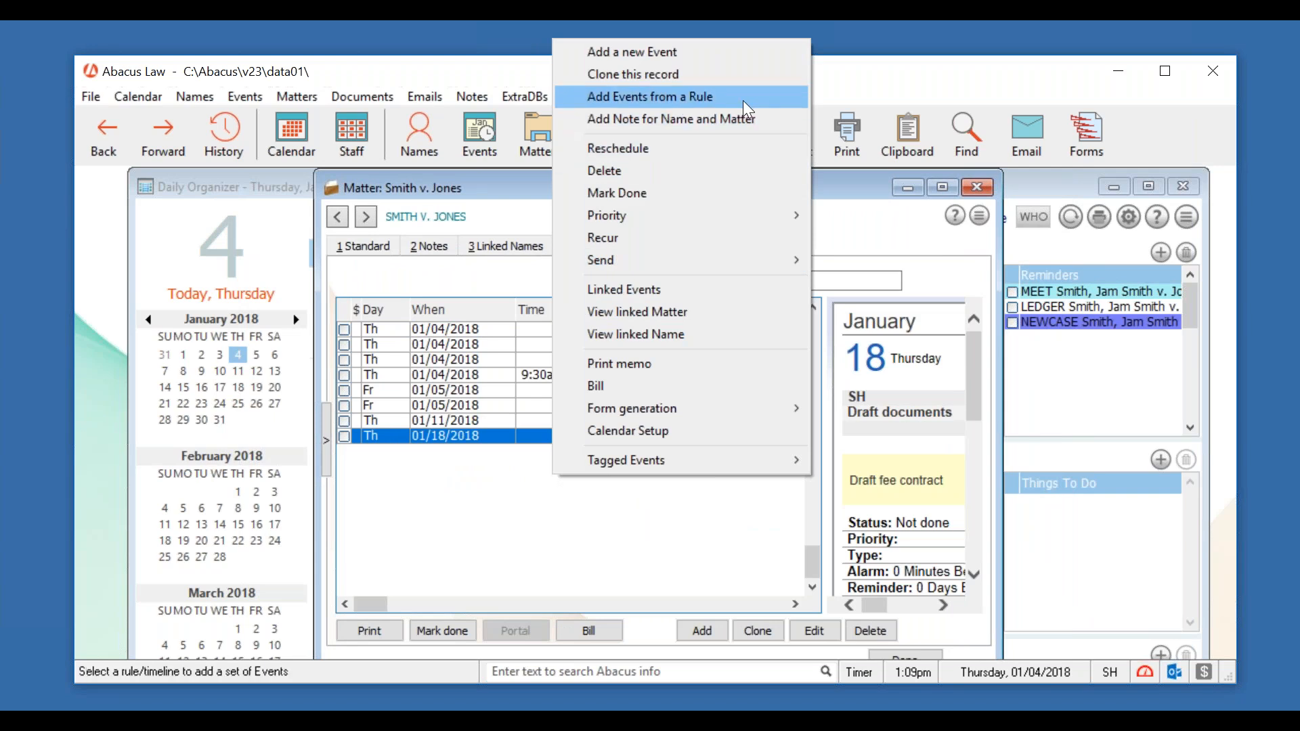
click(977, 186)
click(977, 186)
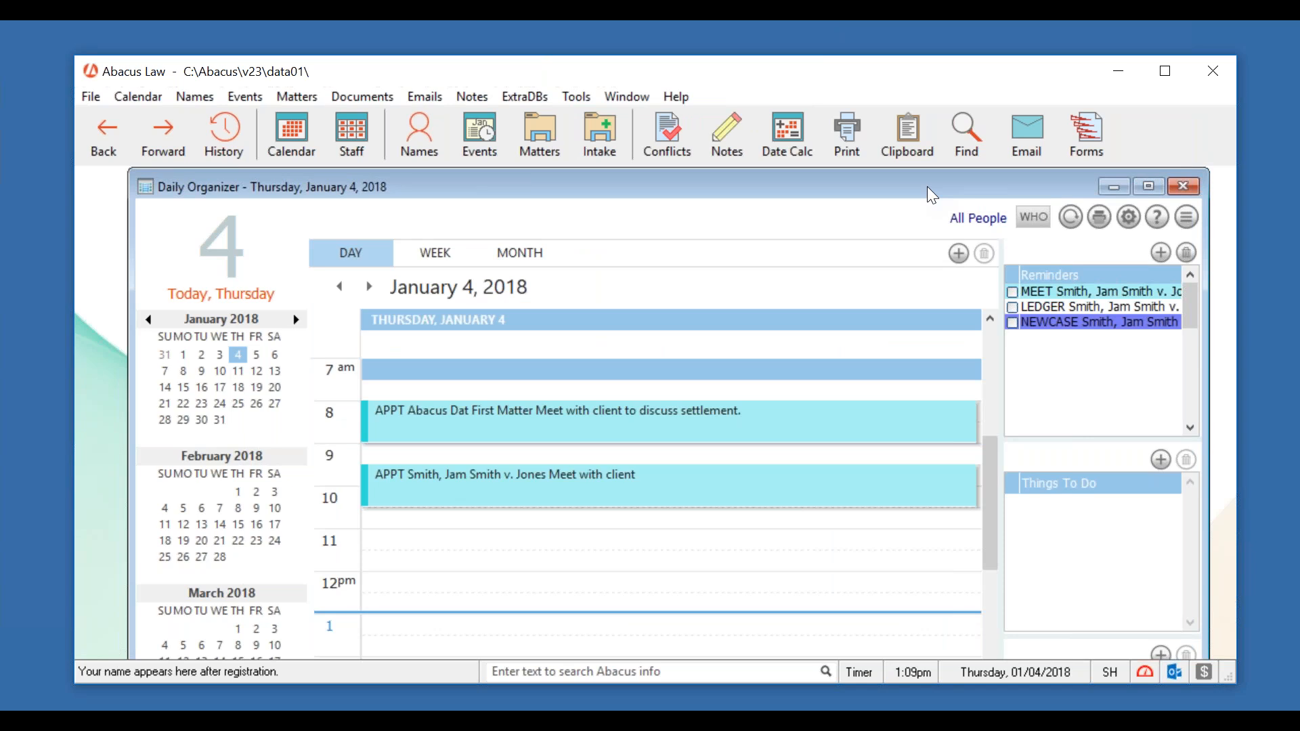
- Start adding events from the ROGSRECD rule in the 11:00 am slot on January 4, 2018
right_click(544, 541)
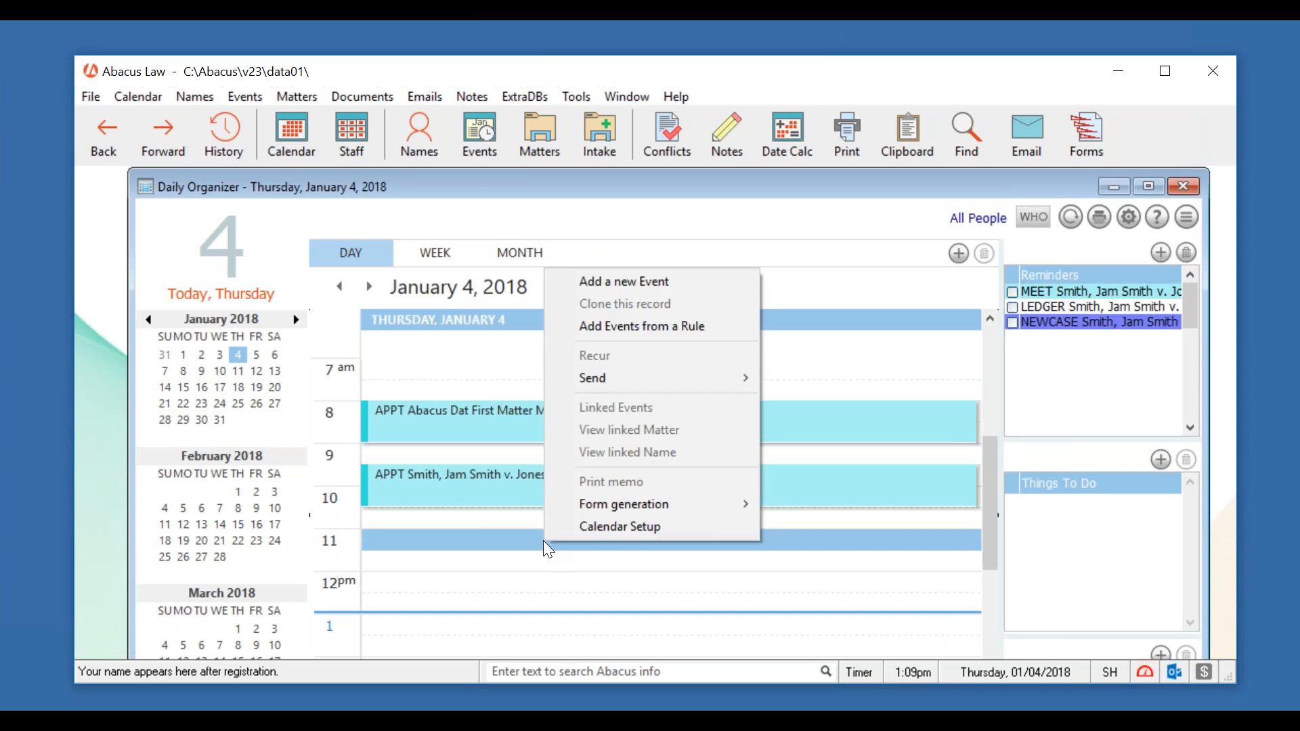
click(713, 327)
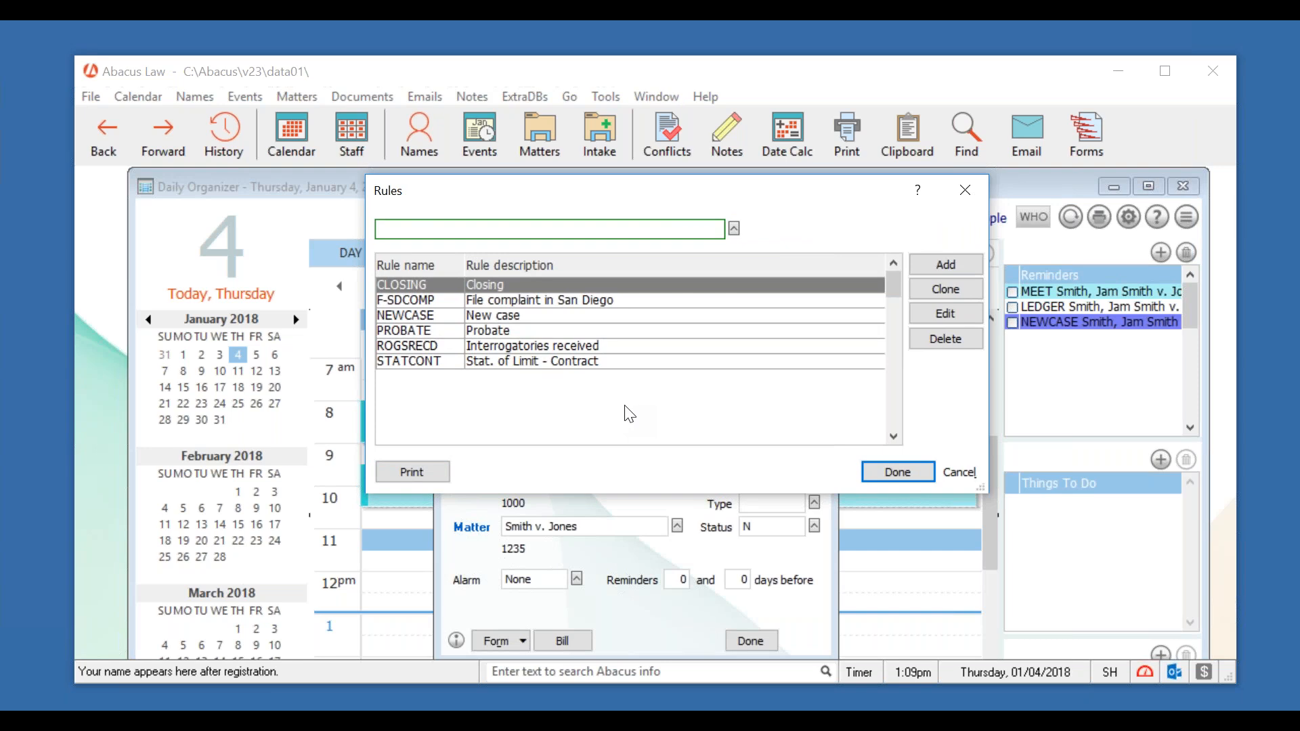
click(569, 345)
click(901, 472)
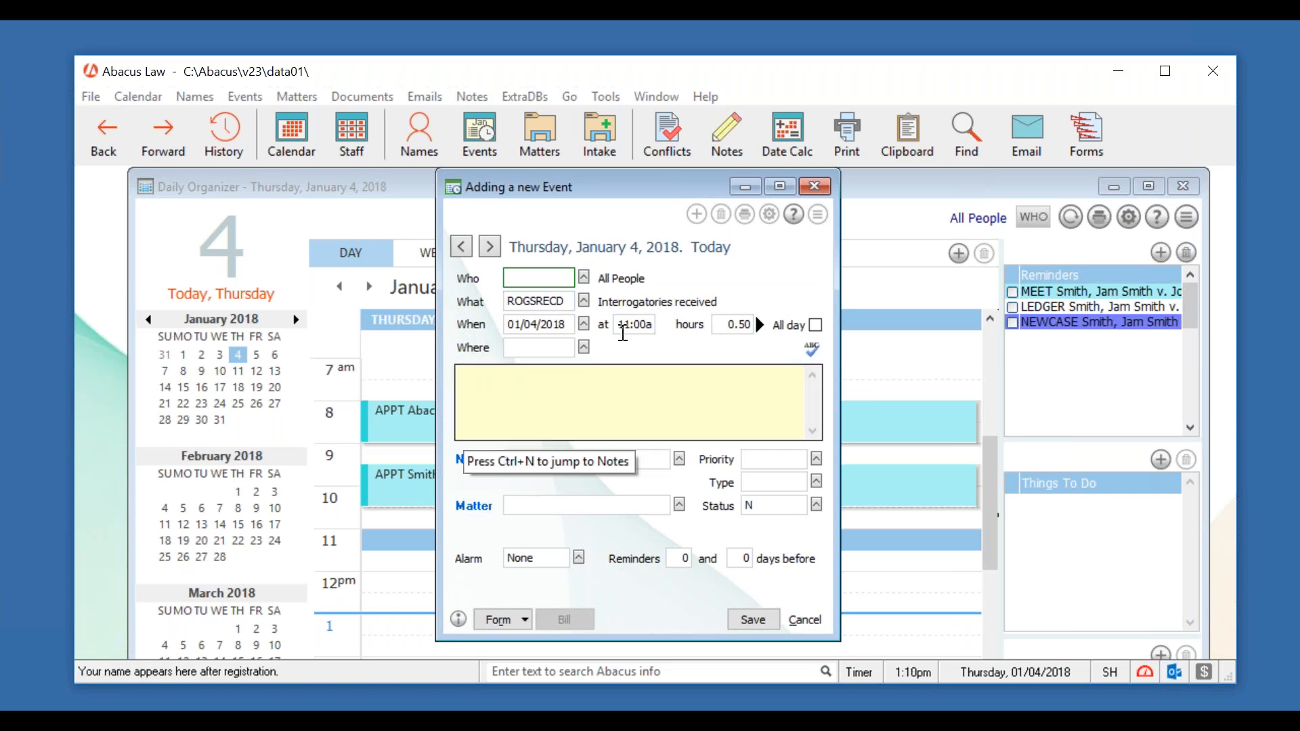
- Assign the new ROGSRECD event to SH, check its date and start time, and add the note "Test event"
text(SH)
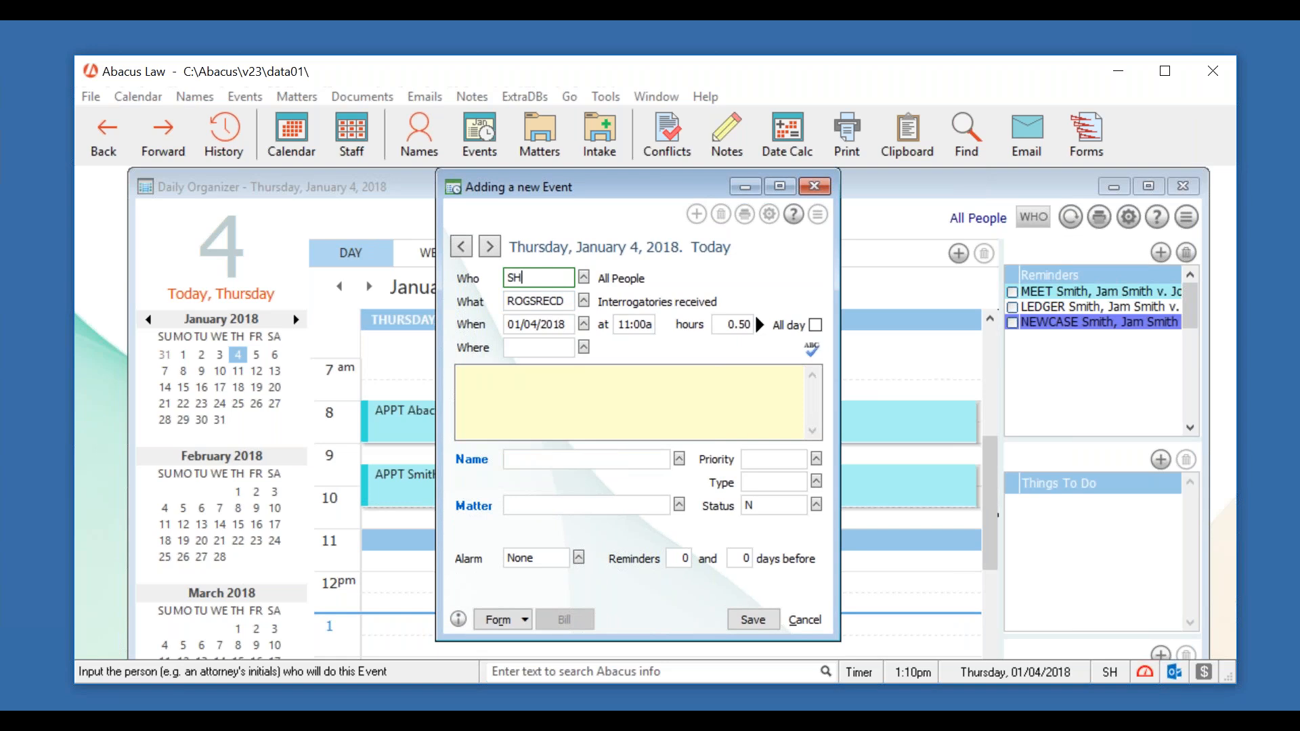
drag(509, 299, 574, 300)
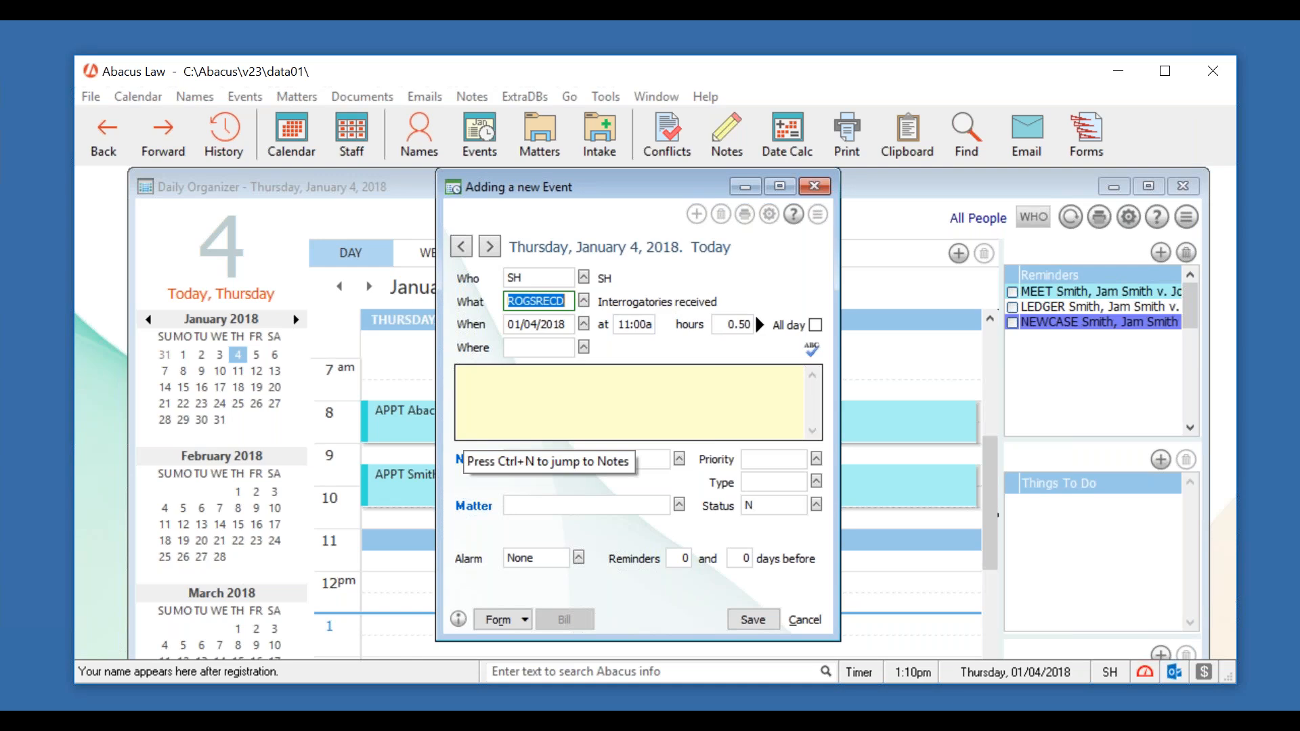
click(540, 328)
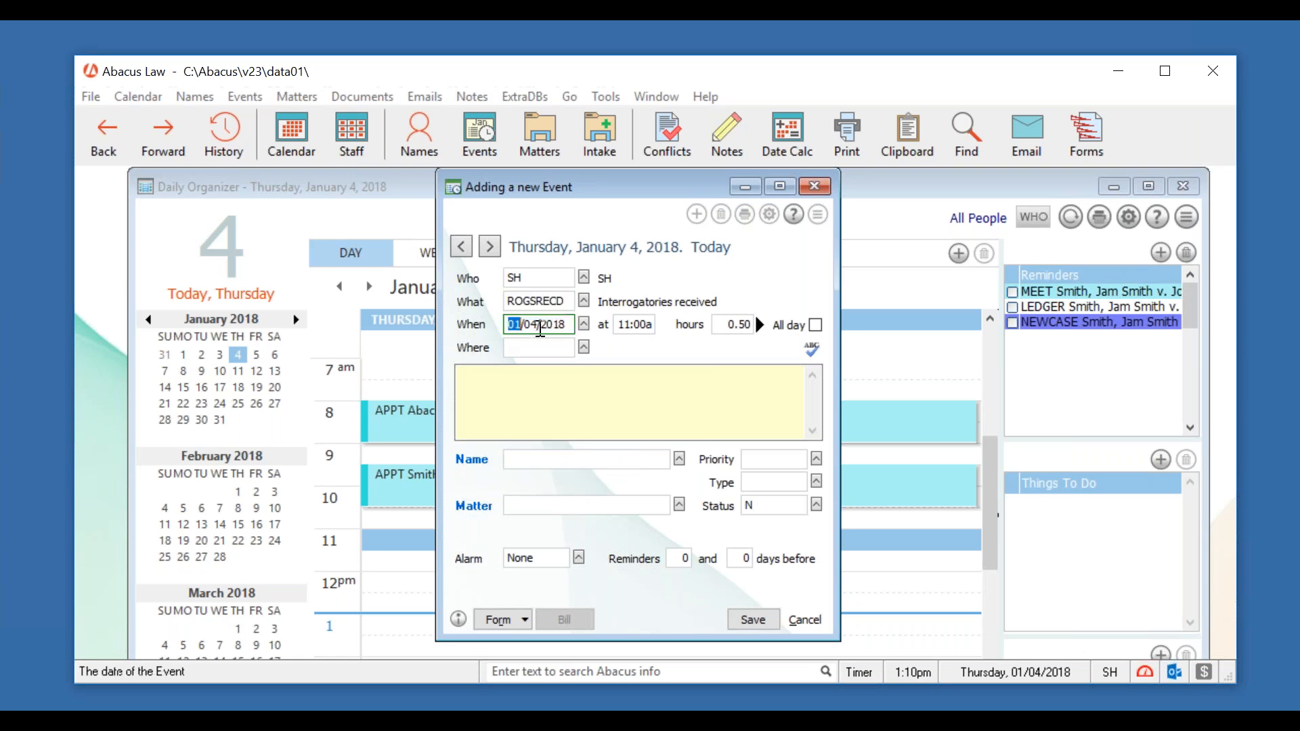
click(634, 325)
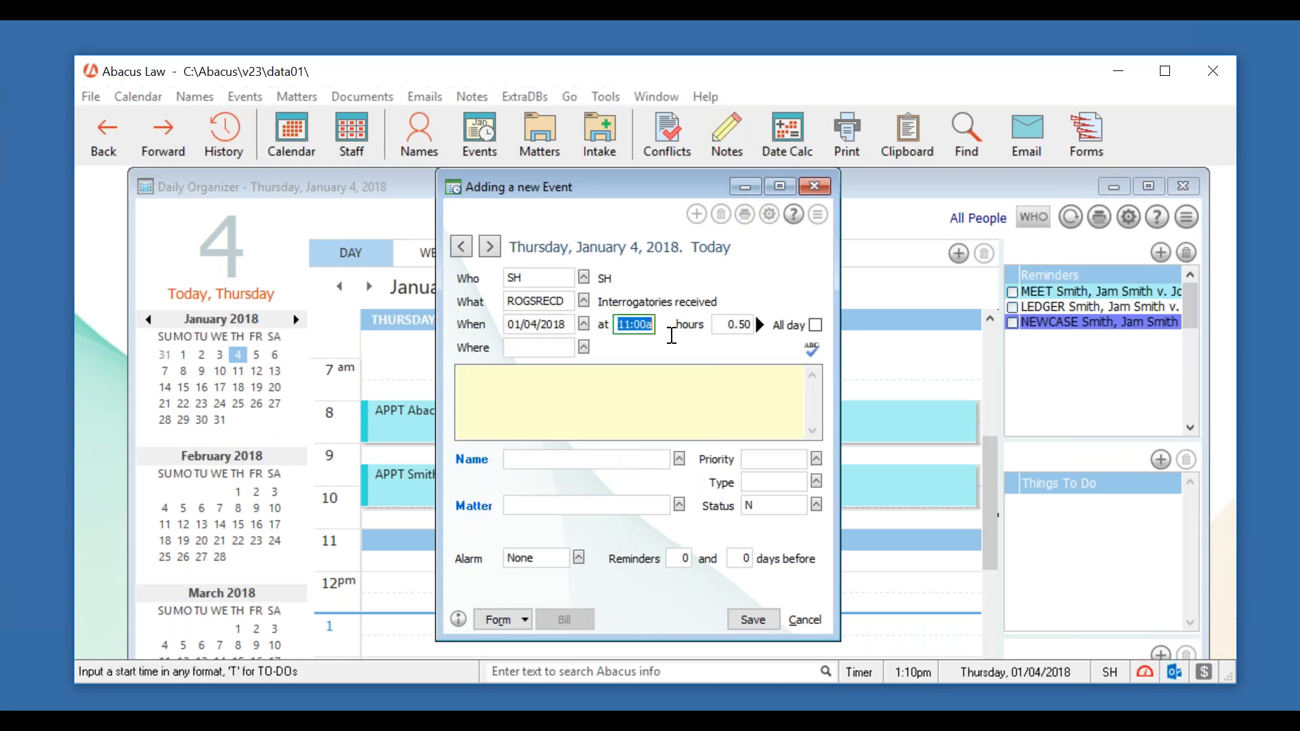
click(628, 382)
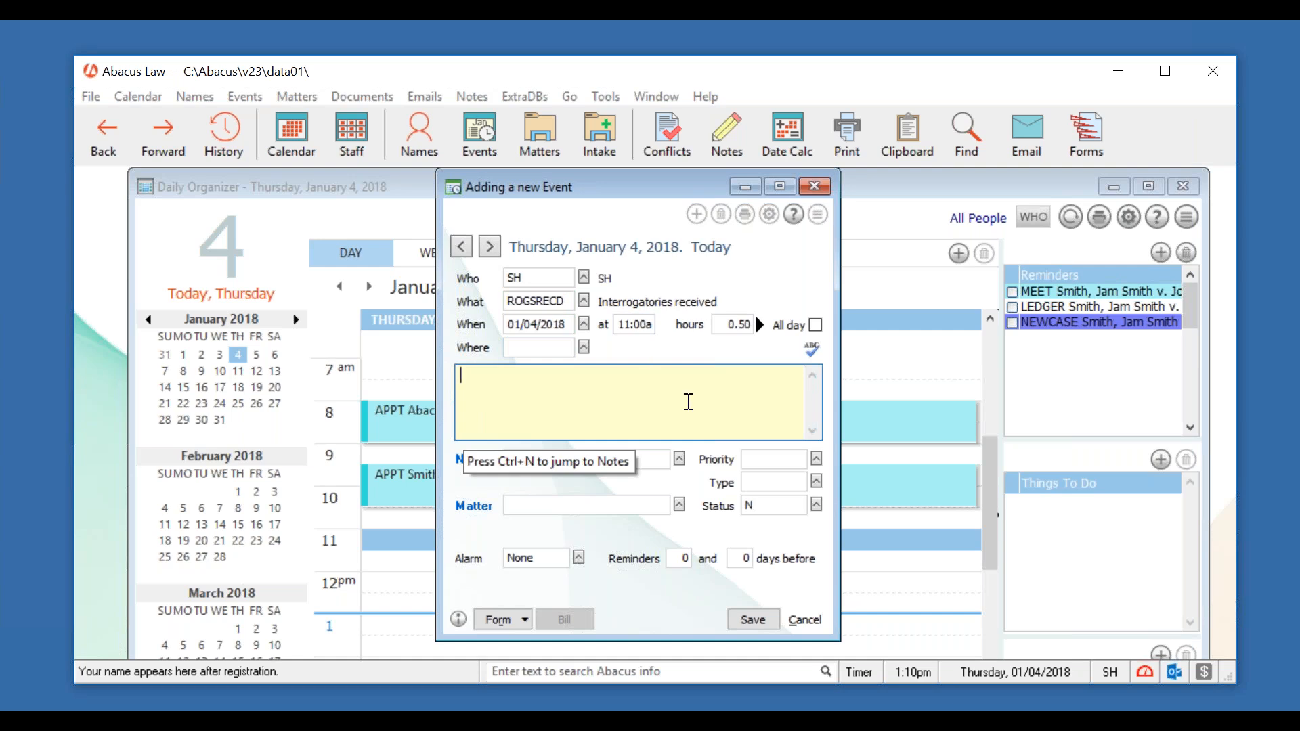
text(Test event)
- Link the new event to the matter with case code CIV
click(617, 505)
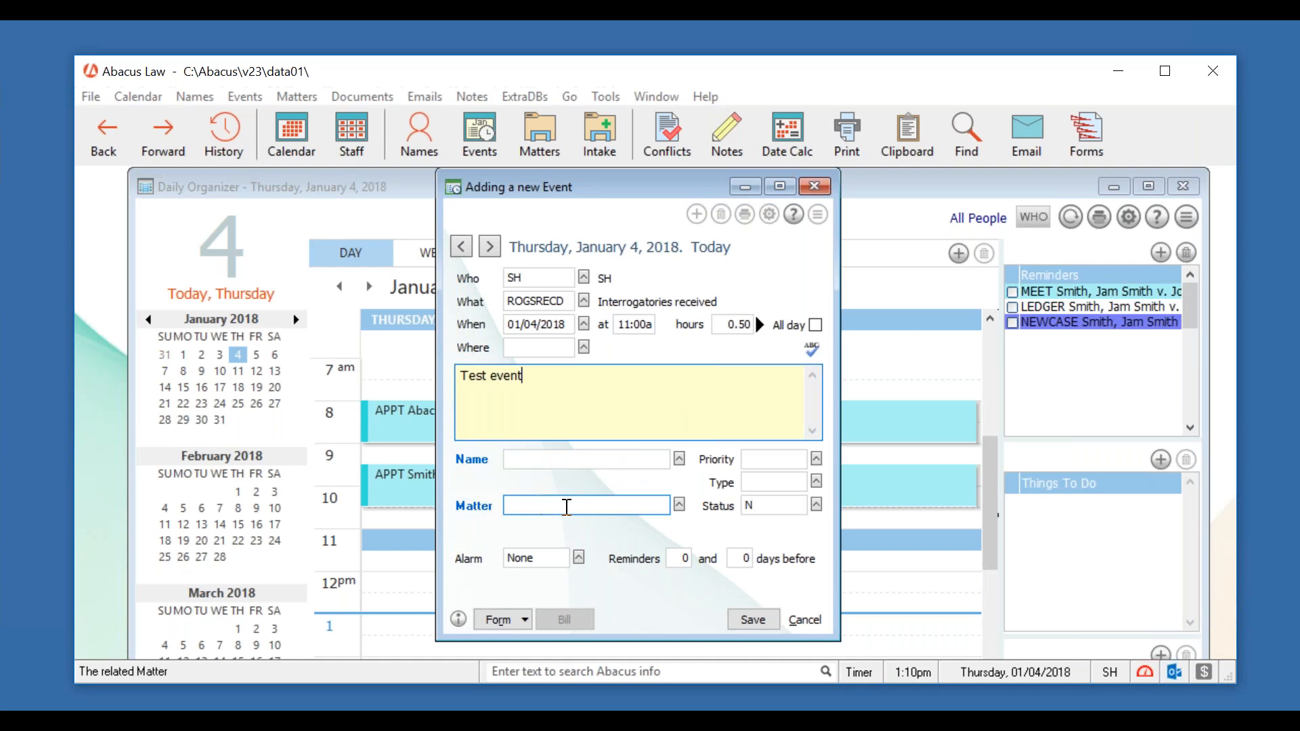
click(629, 506)
click(679, 504)
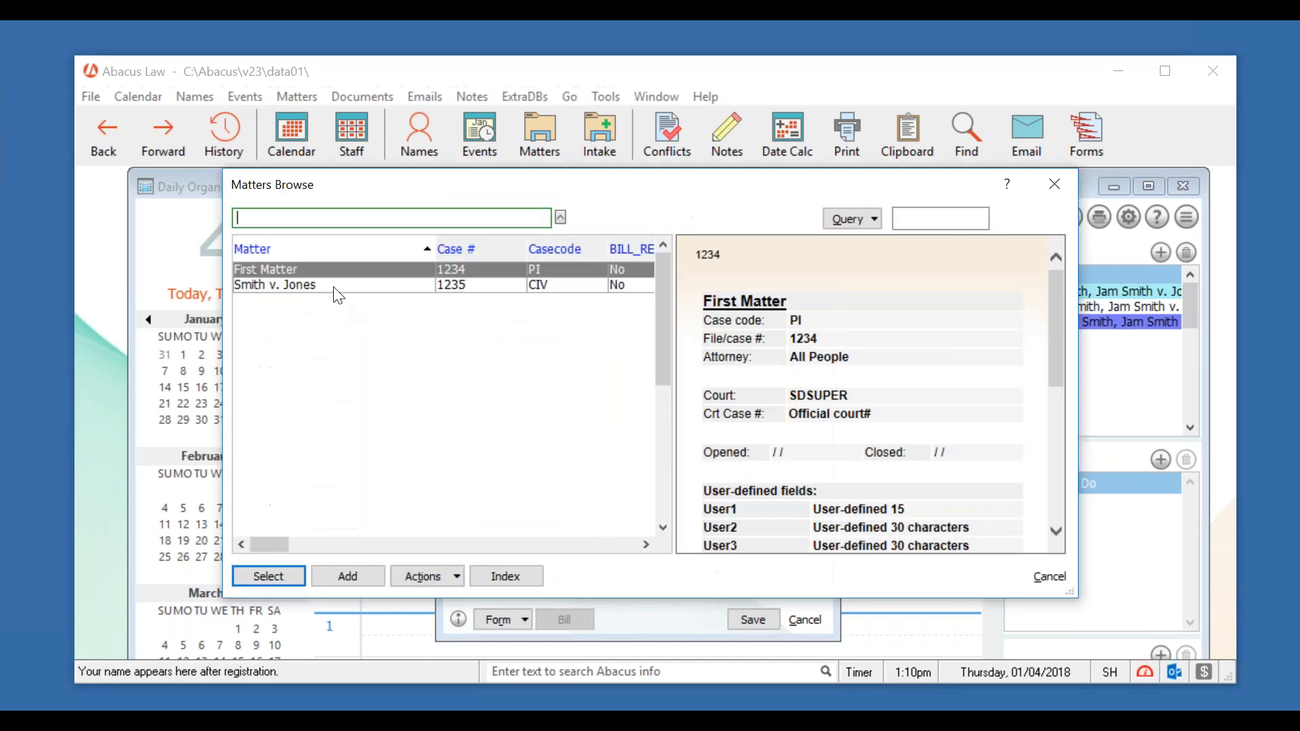
click(335, 287)
click(283, 575)
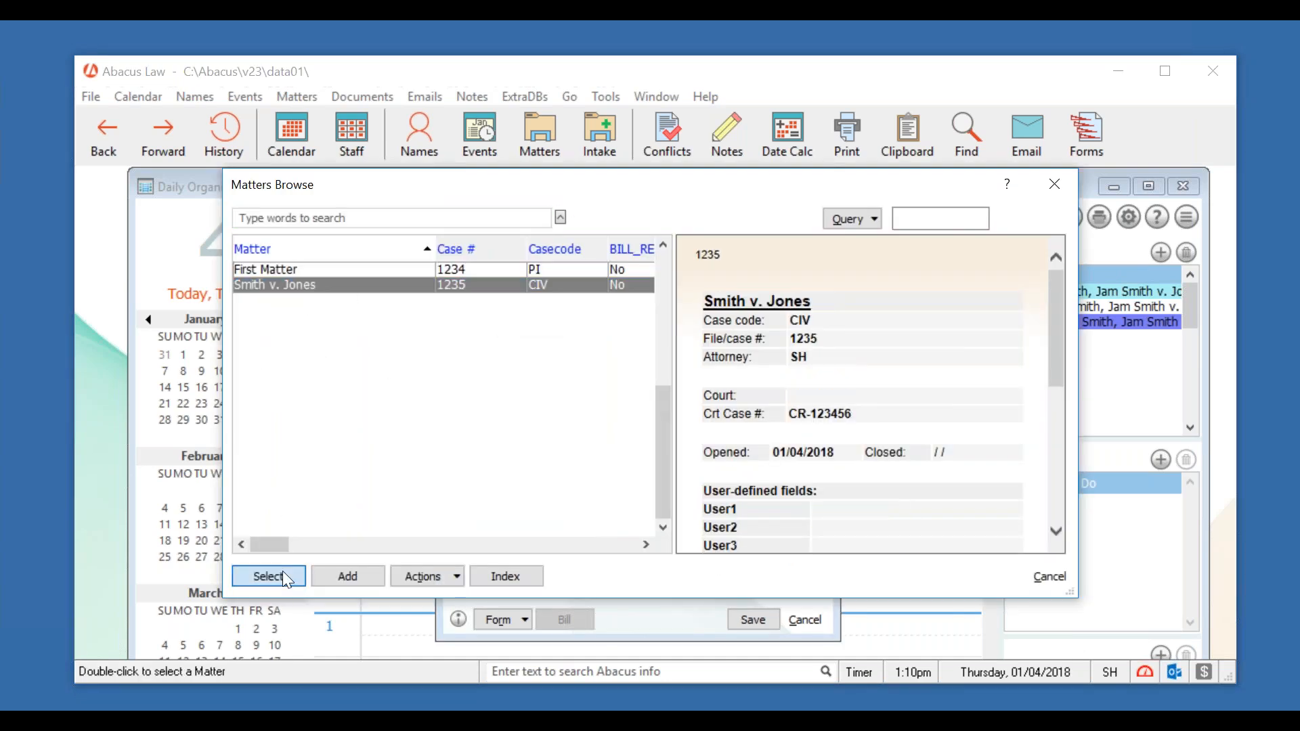
- Save the event with its related rule events scheduled, and widen the Who column in the linked events list
click(757, 620)
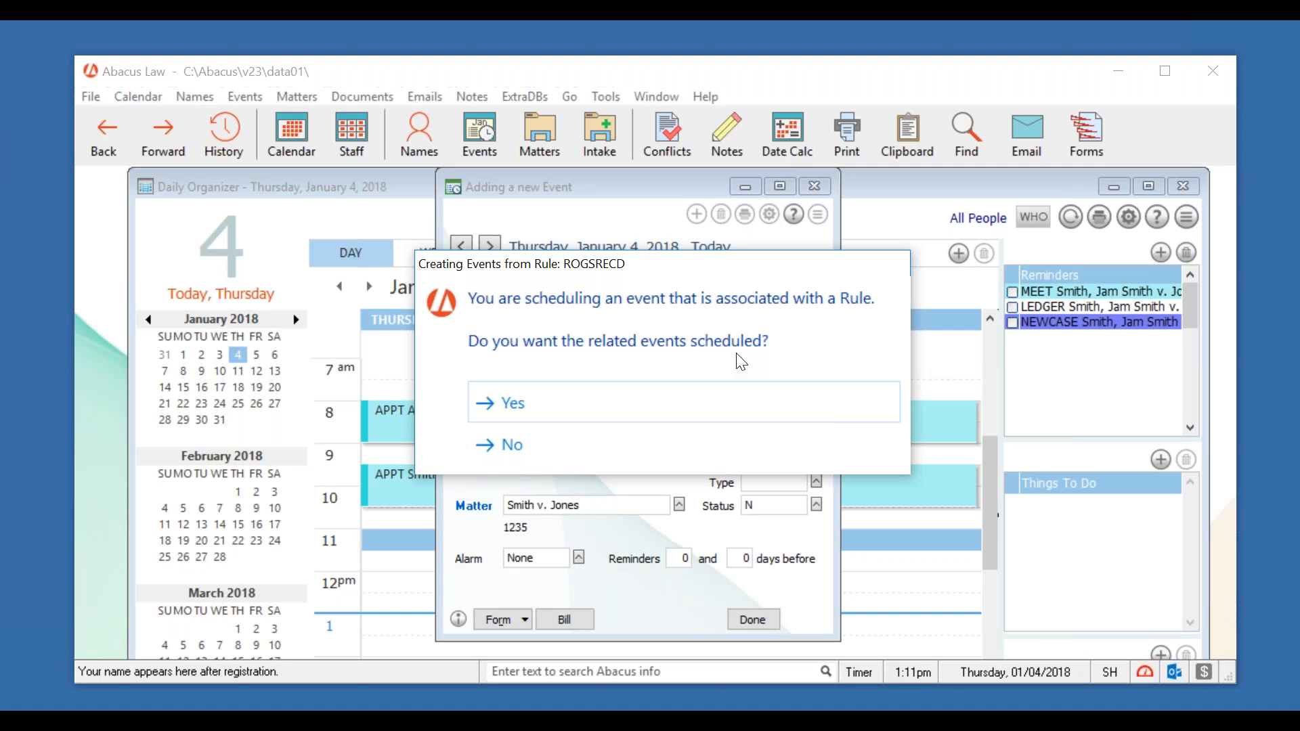
click(512, 405)
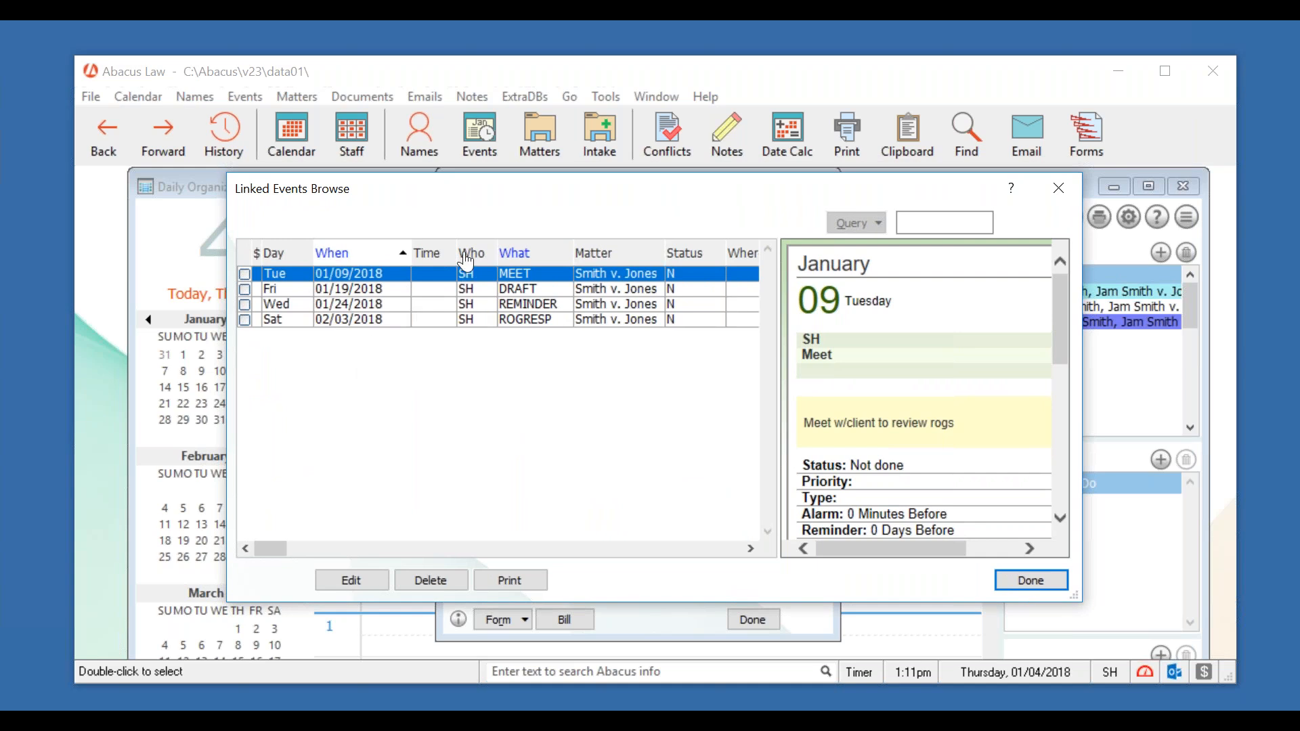
drag(457, 250, 525, 253)
- Change the linked ROGRESP event's date to 02/02/2018 and save it without updating related events
click(273, 323)
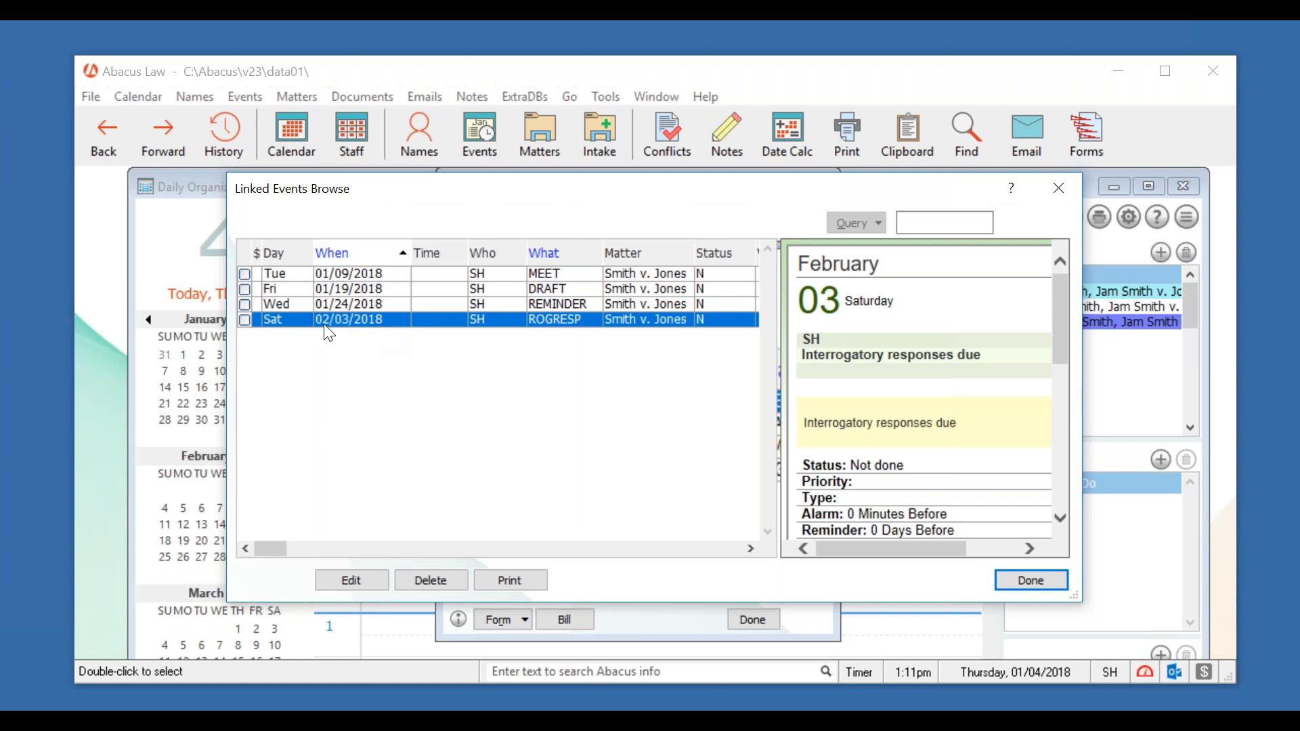
click(247, 321)
click(365, 580)
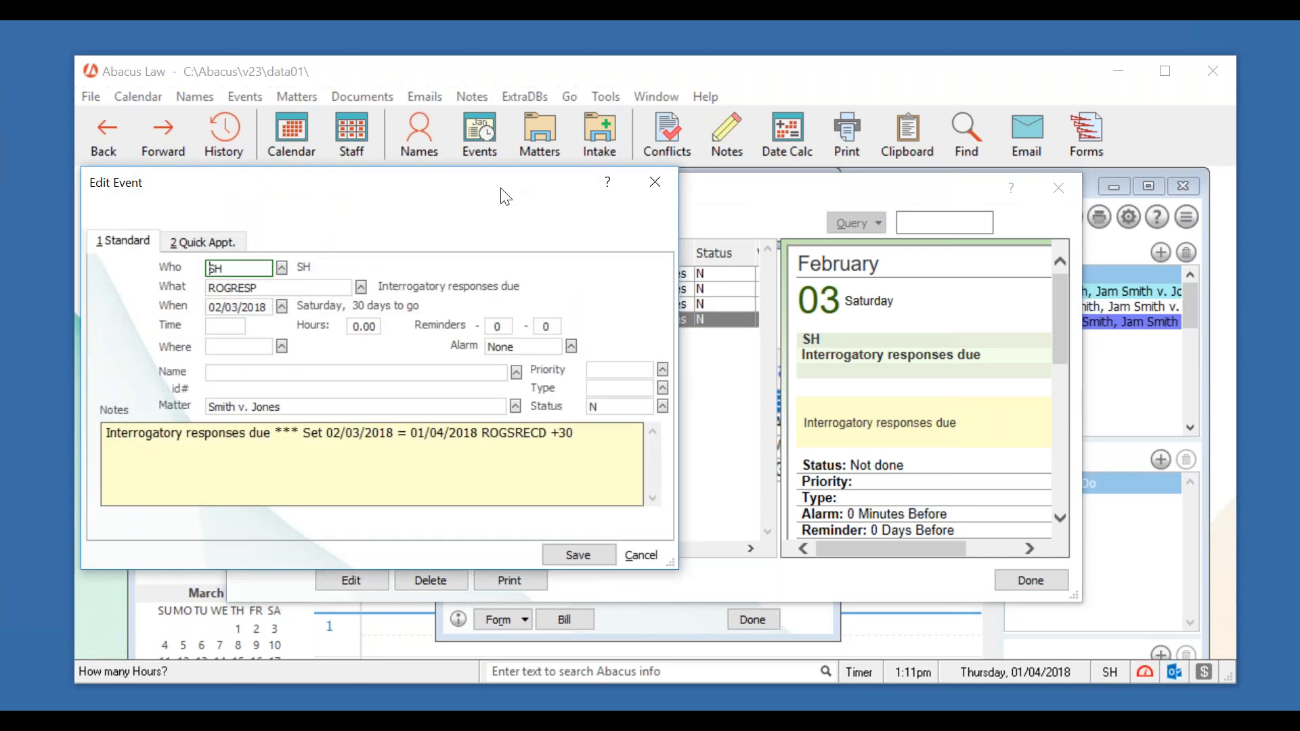
drag(504, 196, 742, 213)
click(492, 327)
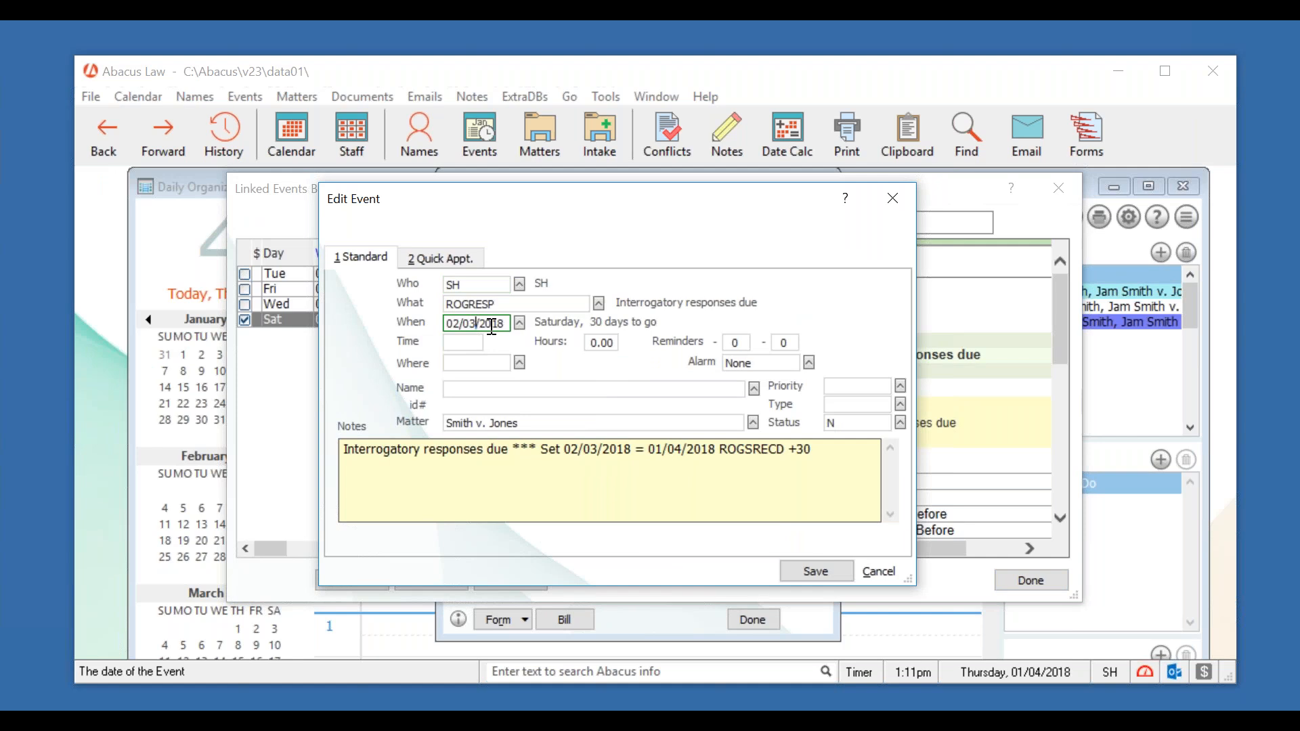
key(BackSpace)
text(2)
click(798, 571)
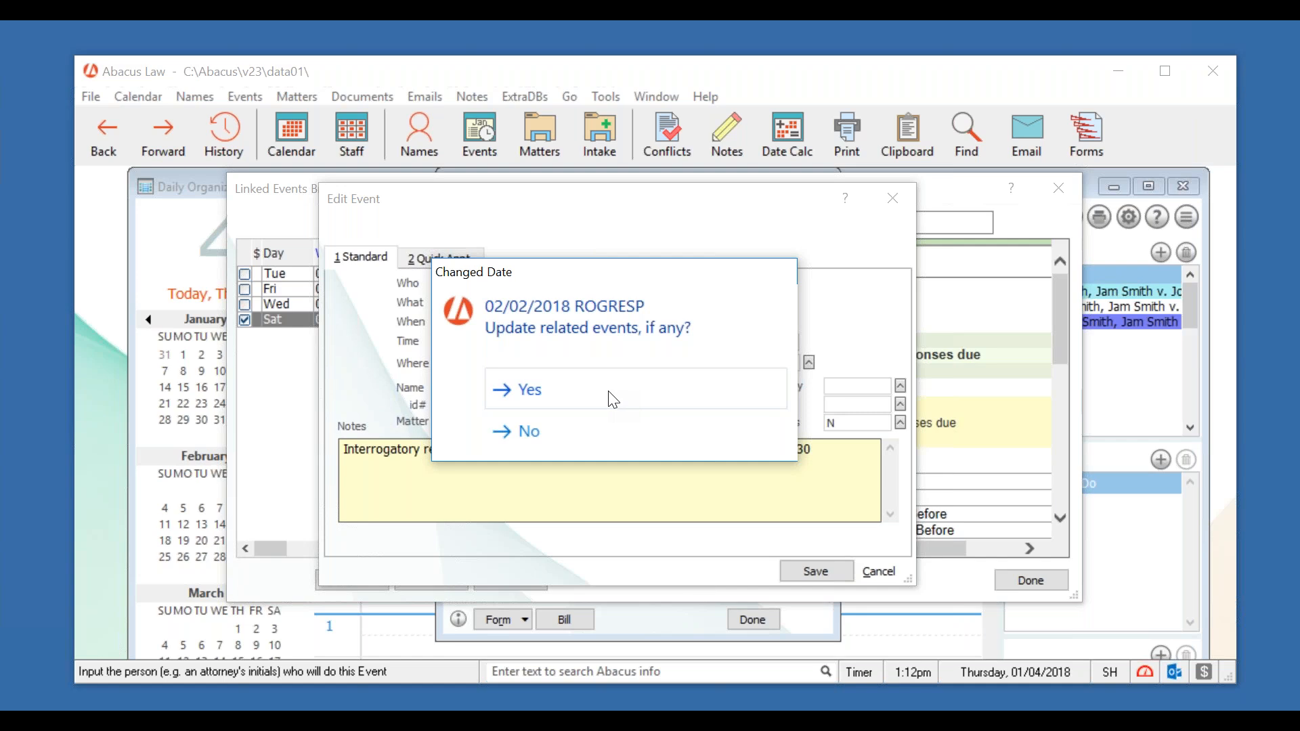
click(571, 436)
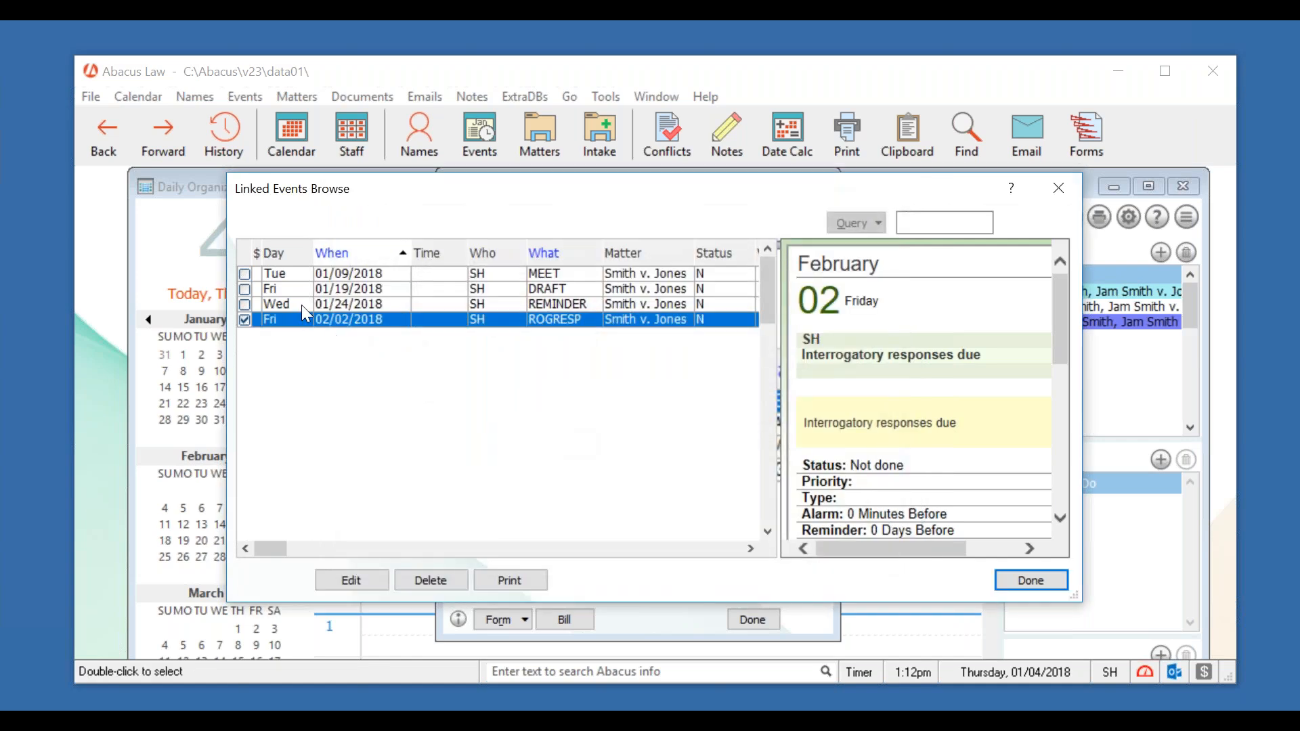
- Review each linked event from MEET to ROGRESP and close the linked events list
click(294, 278)
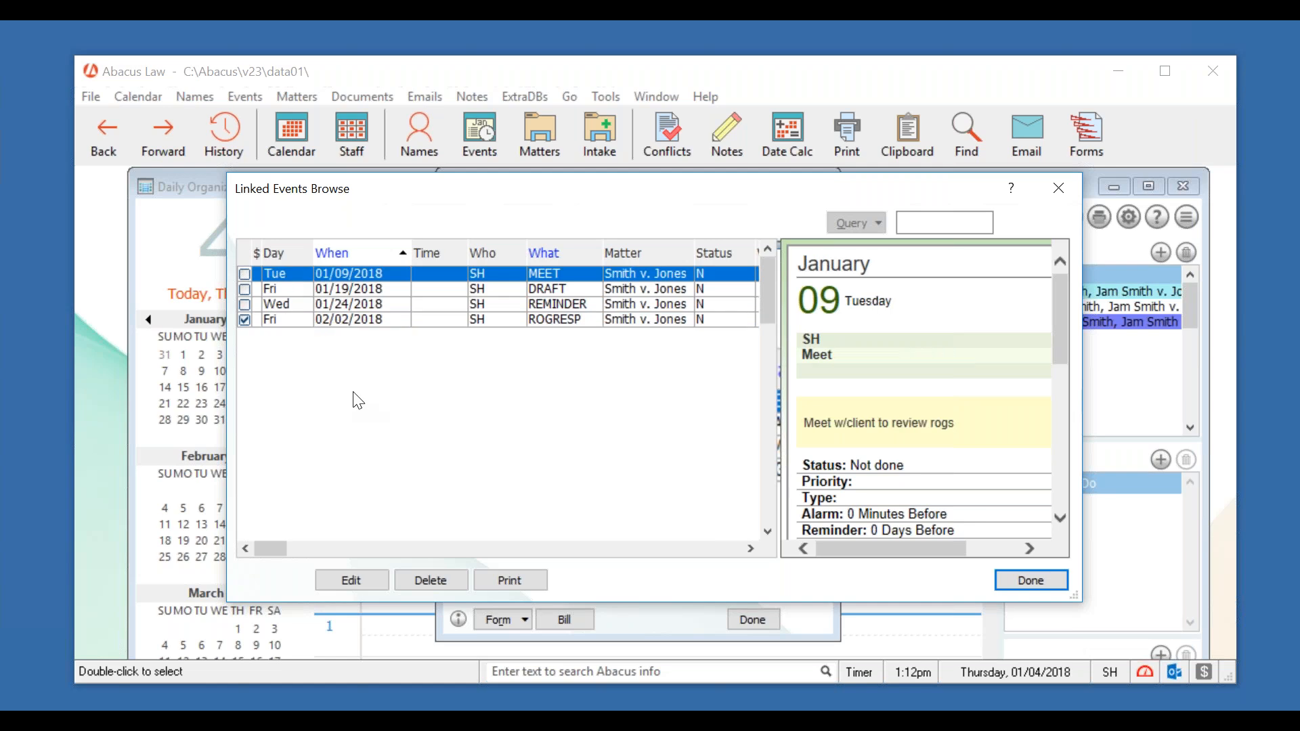
click(295, 288)
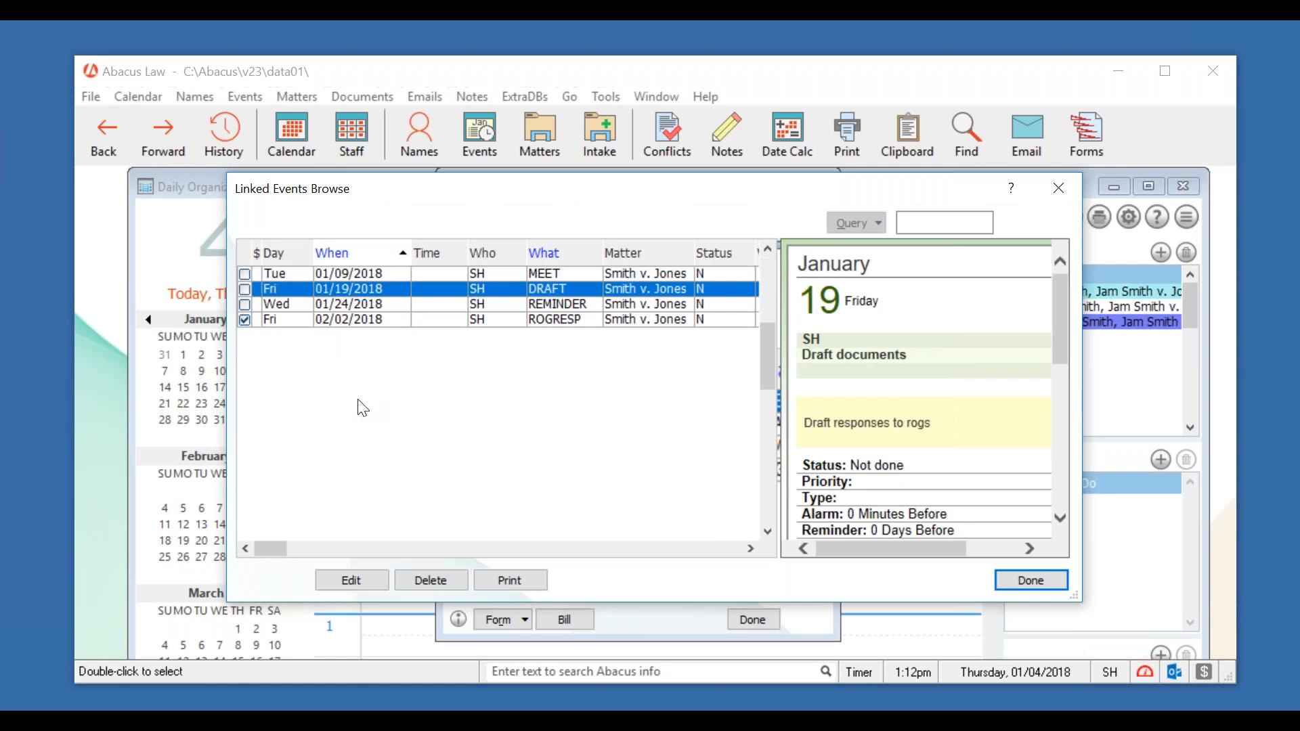
click(297, 304)
click(298, 321)
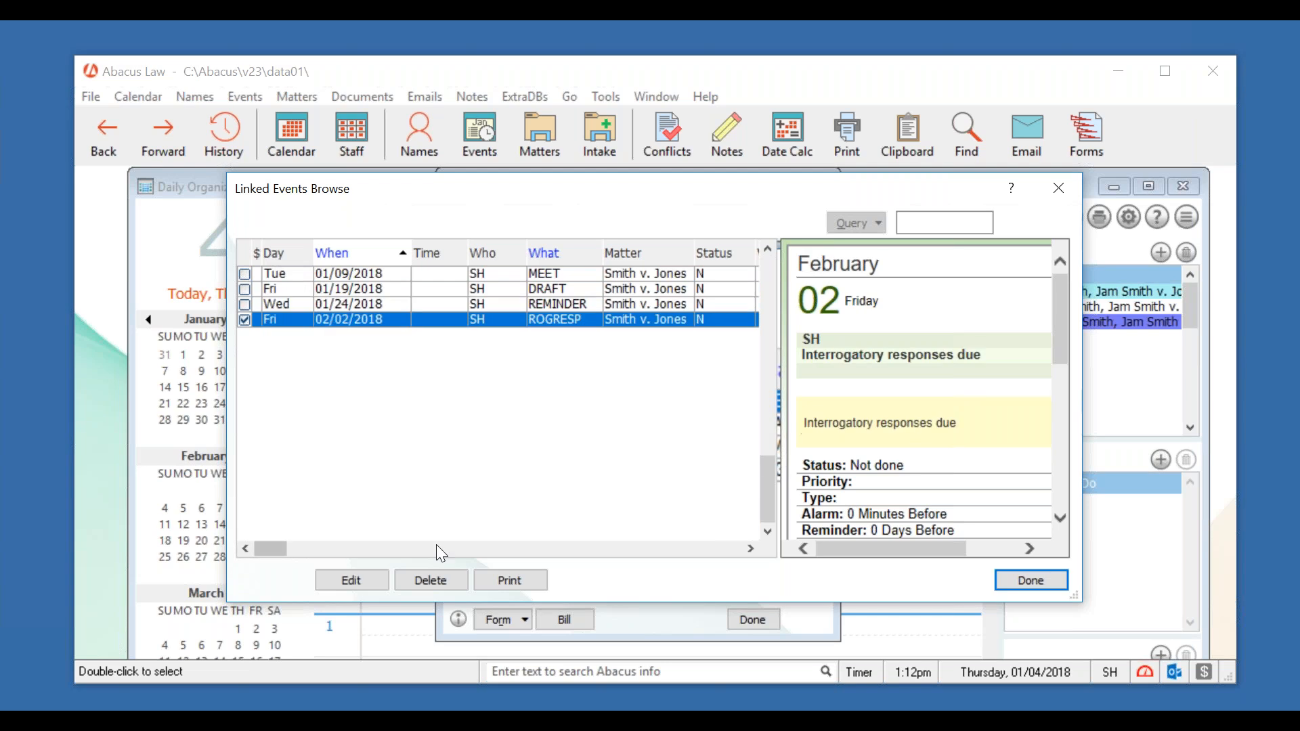
click(1067, 585)
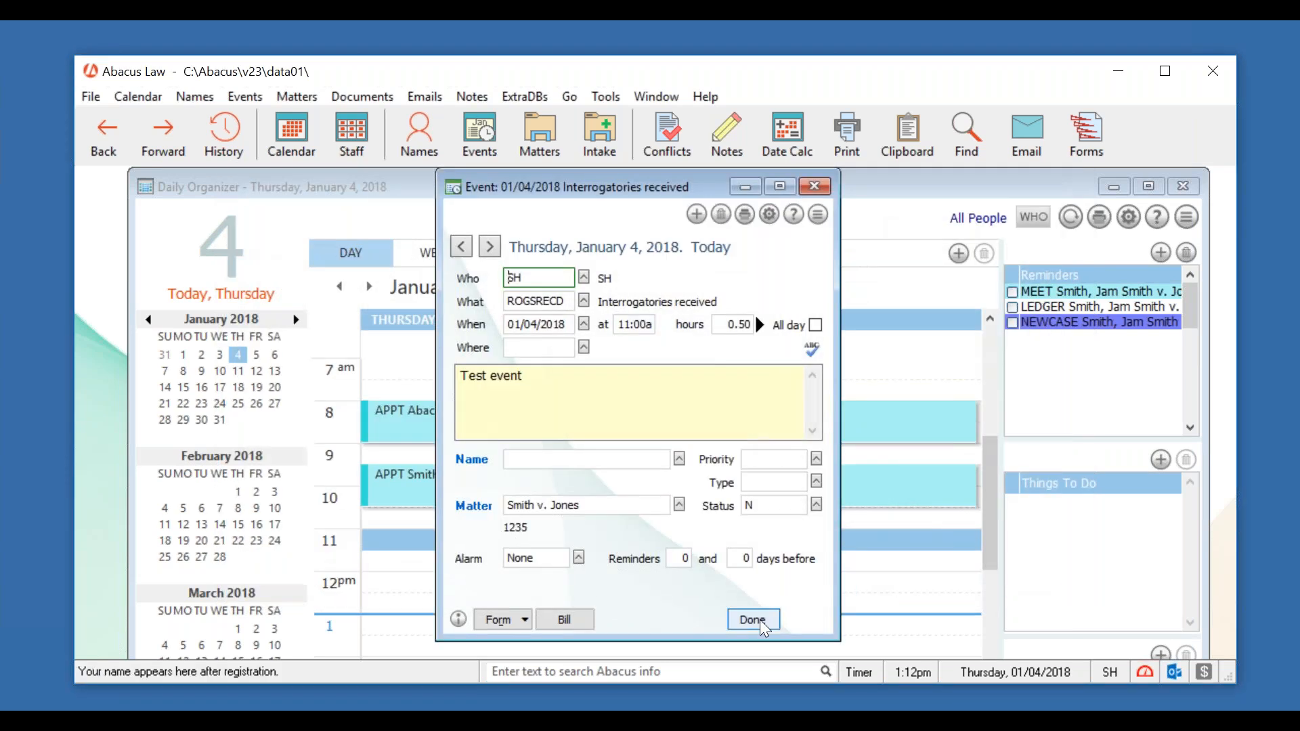
- Finish the ROGSRECD event entry, check it in the calendar's 11:00 am slot, and close the Daily Organizer
click(755, 620)
click(527, 536)
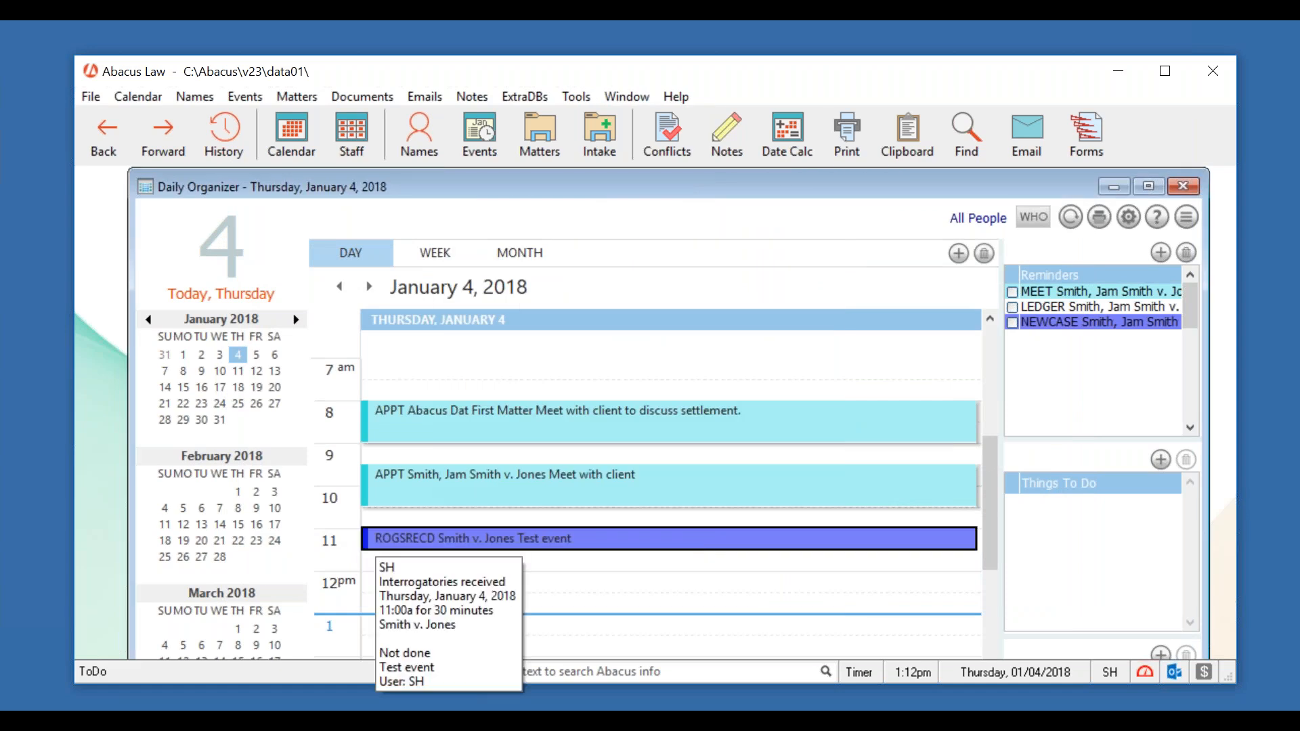
click(1183, 186)
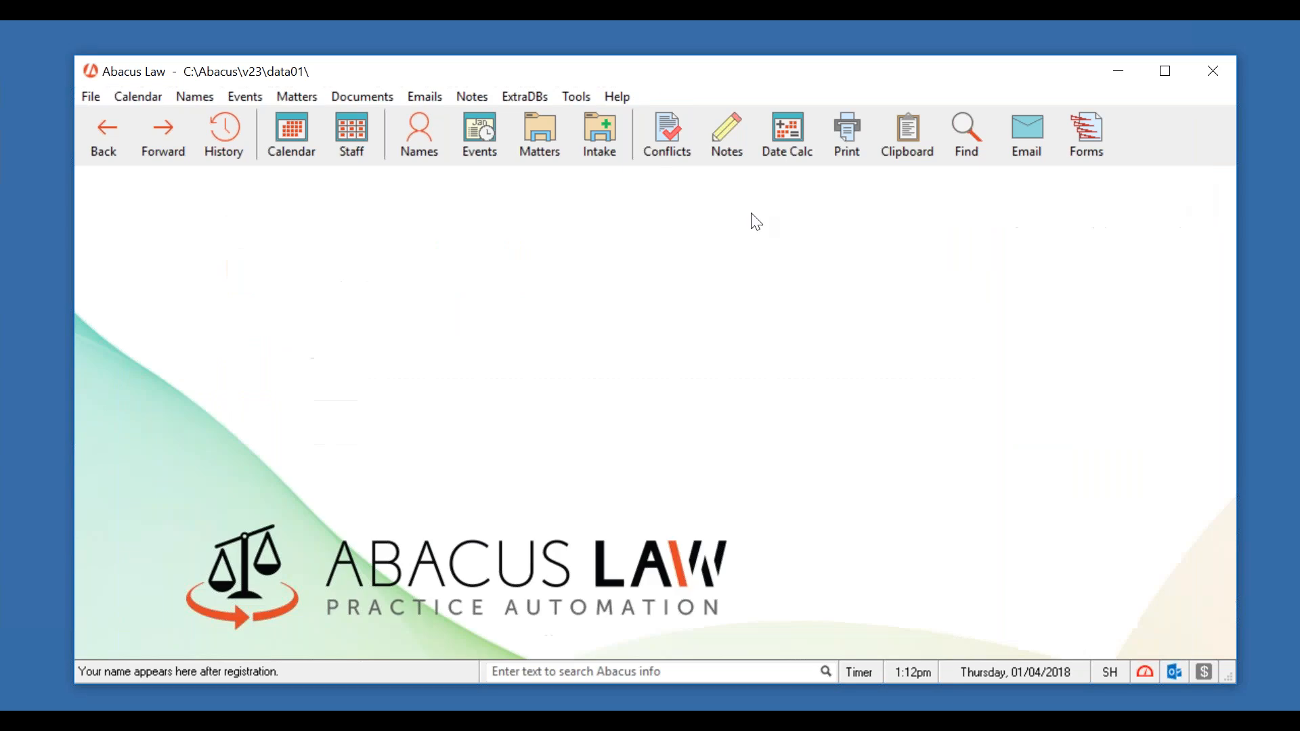
- Open the CIV matter, review the ROGSRECD rule's events in its event list, and close the matter
click(549, 138)
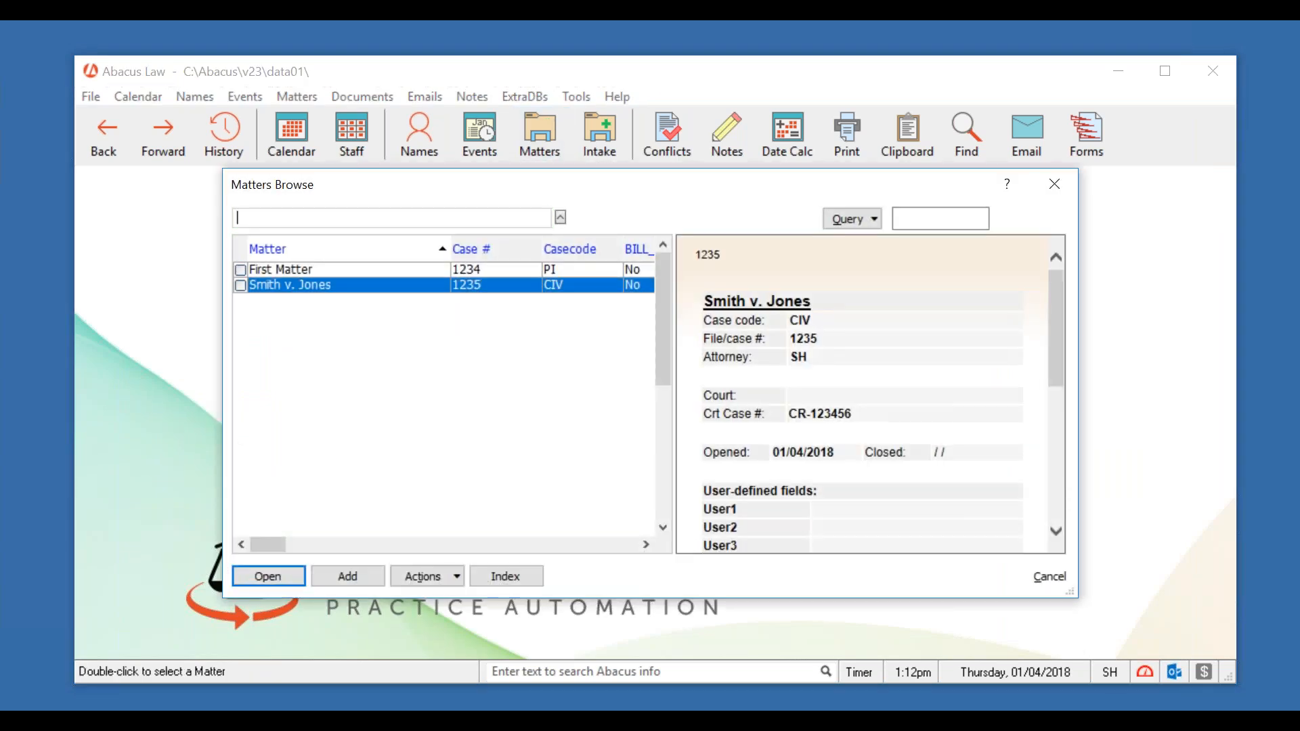
key(Return)
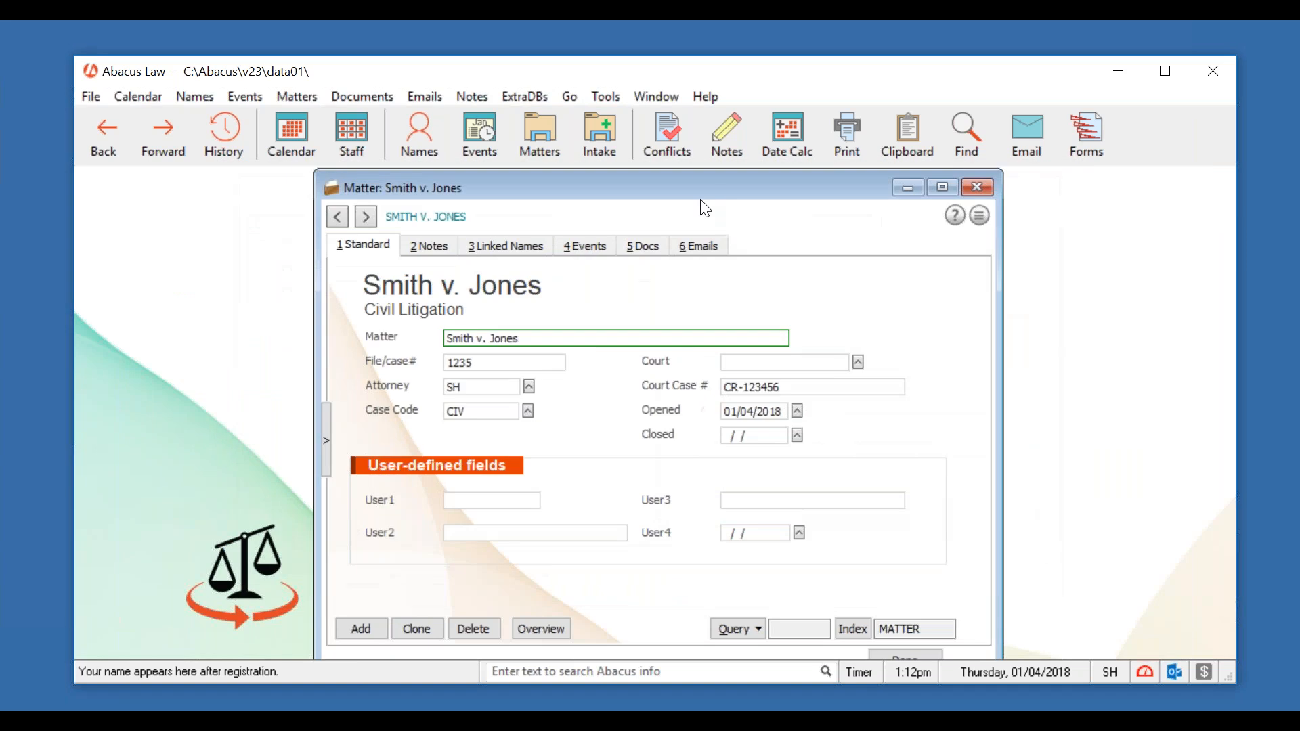
click(575, 238)
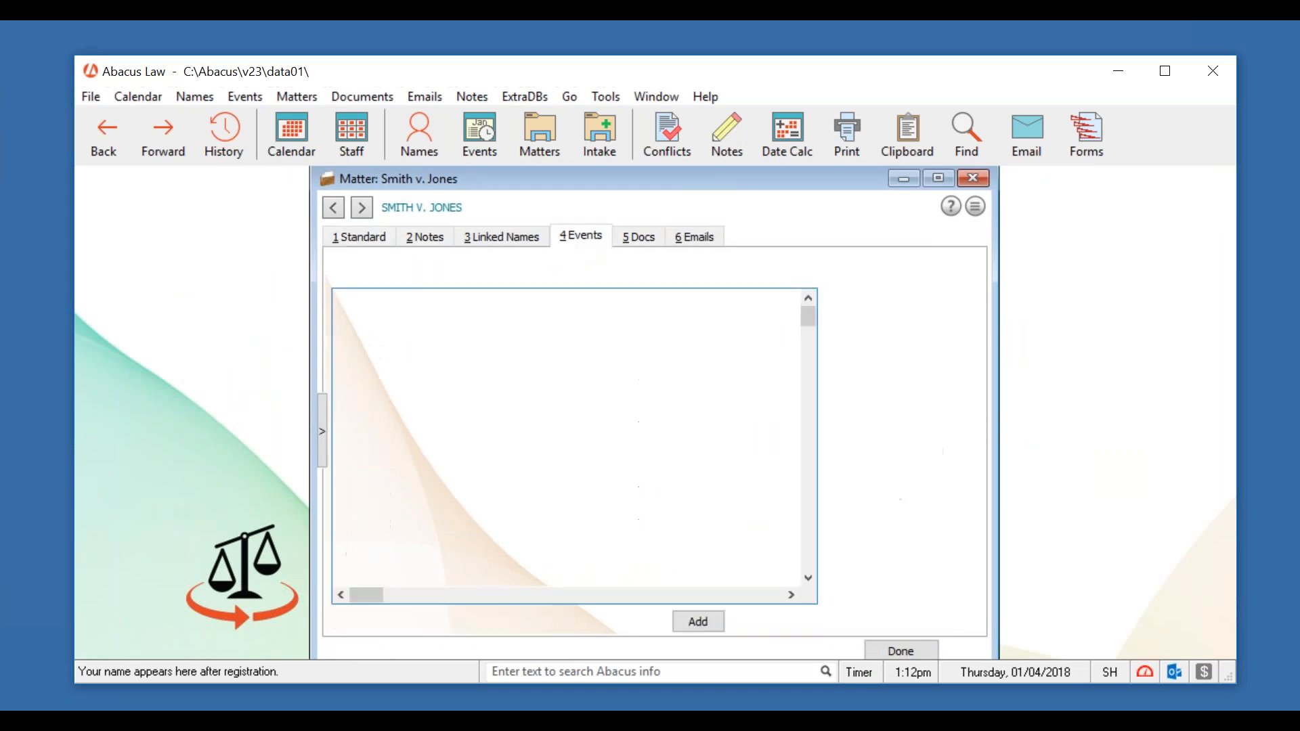
click(431, 504)
click(437, 486)
click(437, 472)
click(439, 460)
click(447, 443)
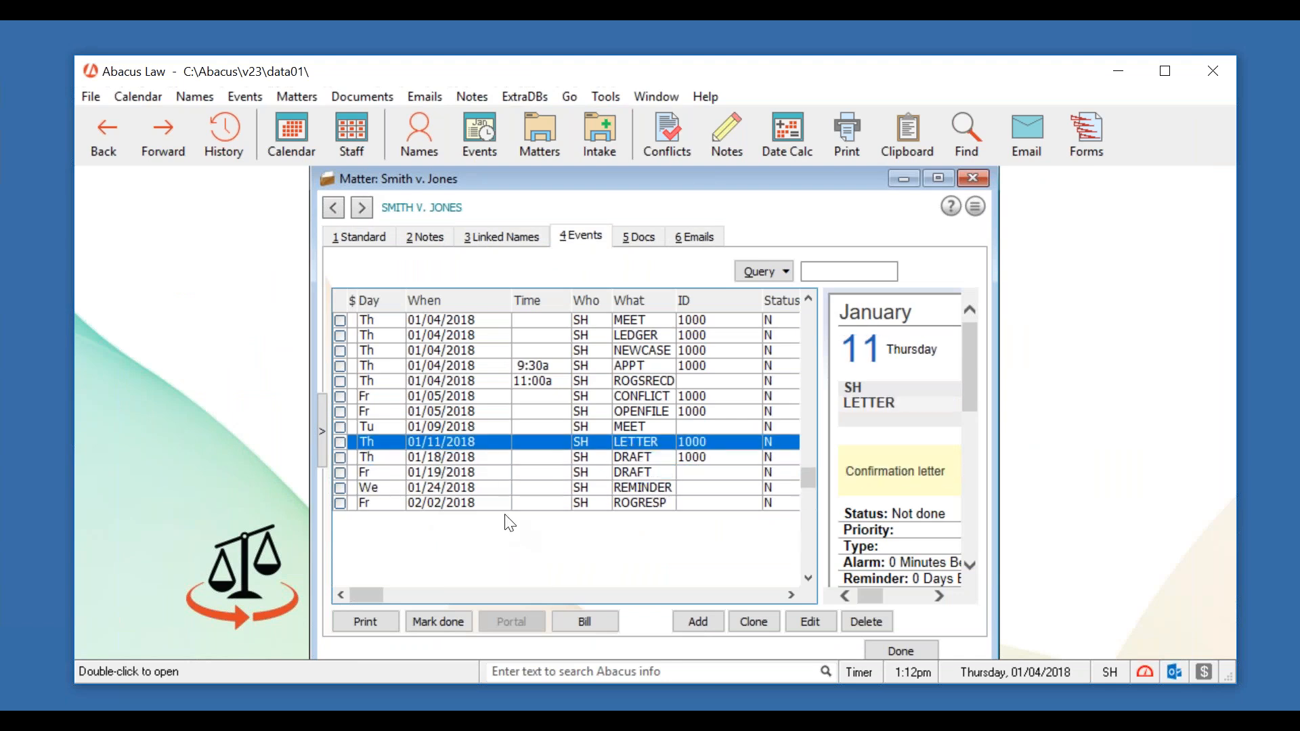
click(973, 178)
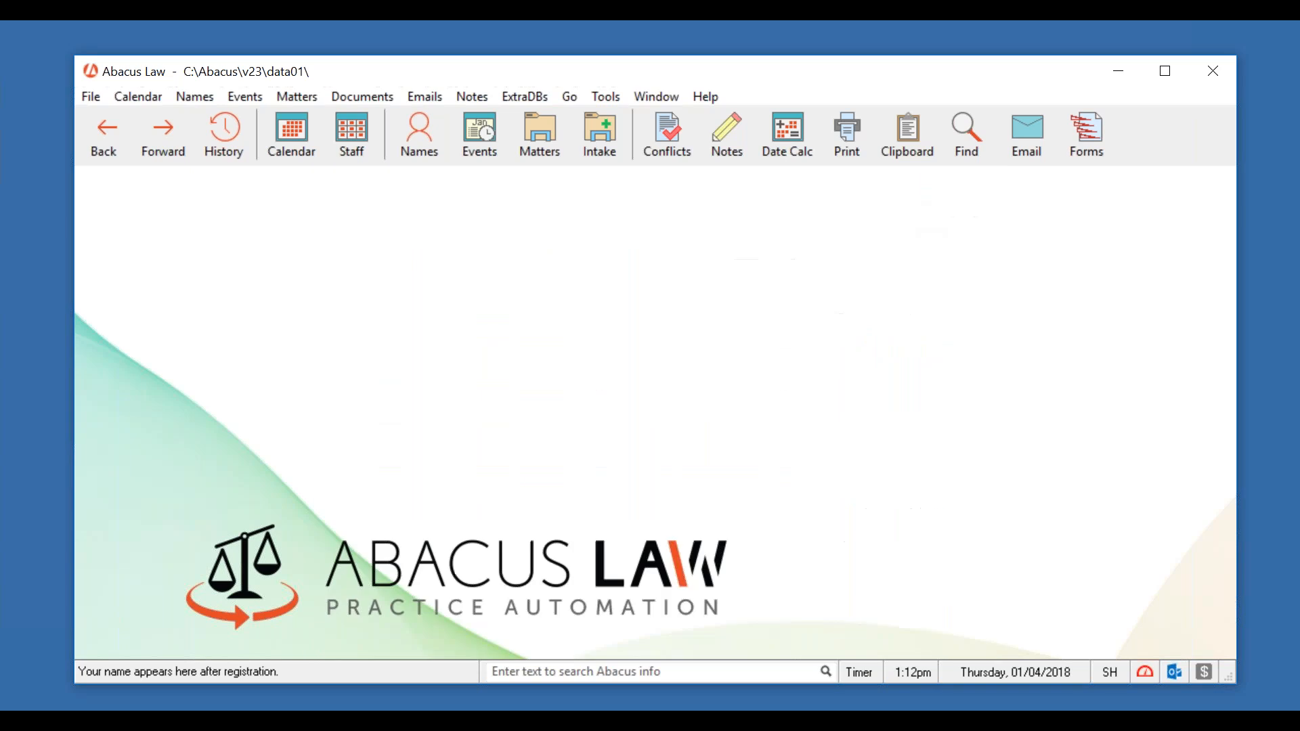
- Look briefly at the Names list, and check the January 9 and February 2, 2018 reminders in the Daily Organizer
click(414, 140)
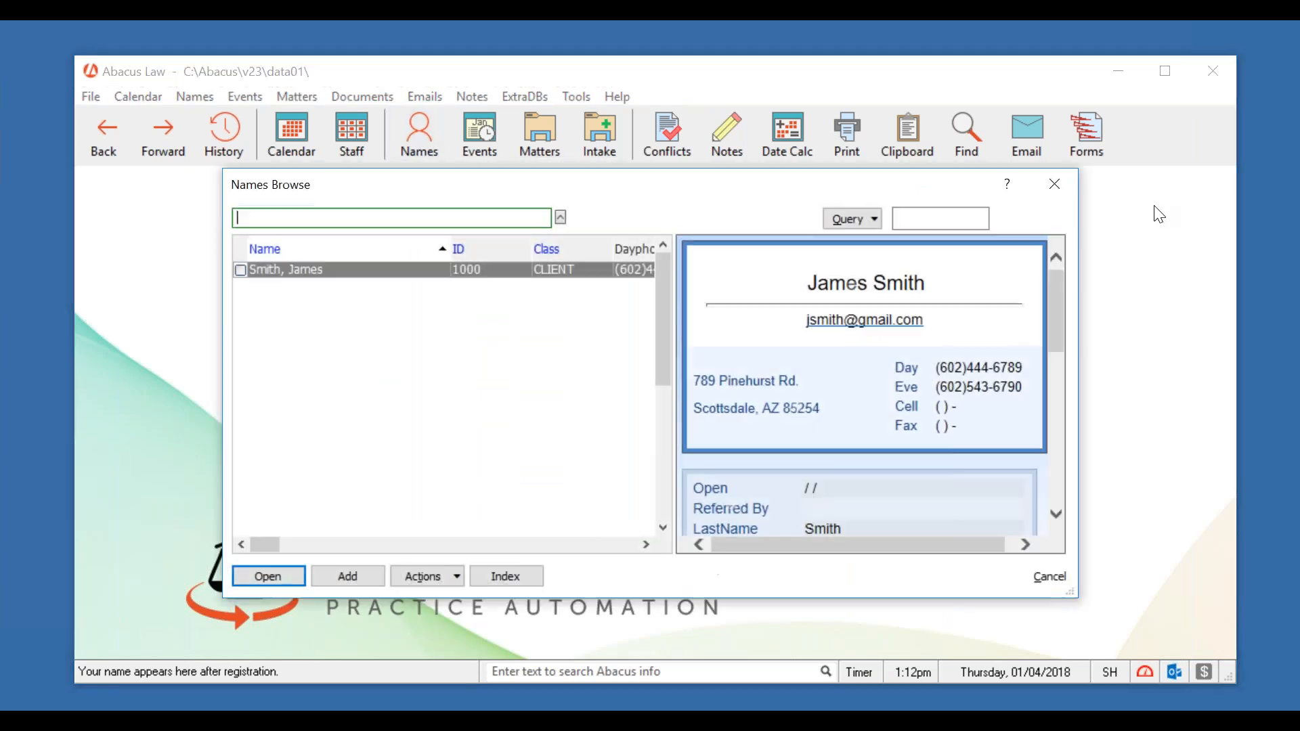
click(1060, 185)
click(290, 139)
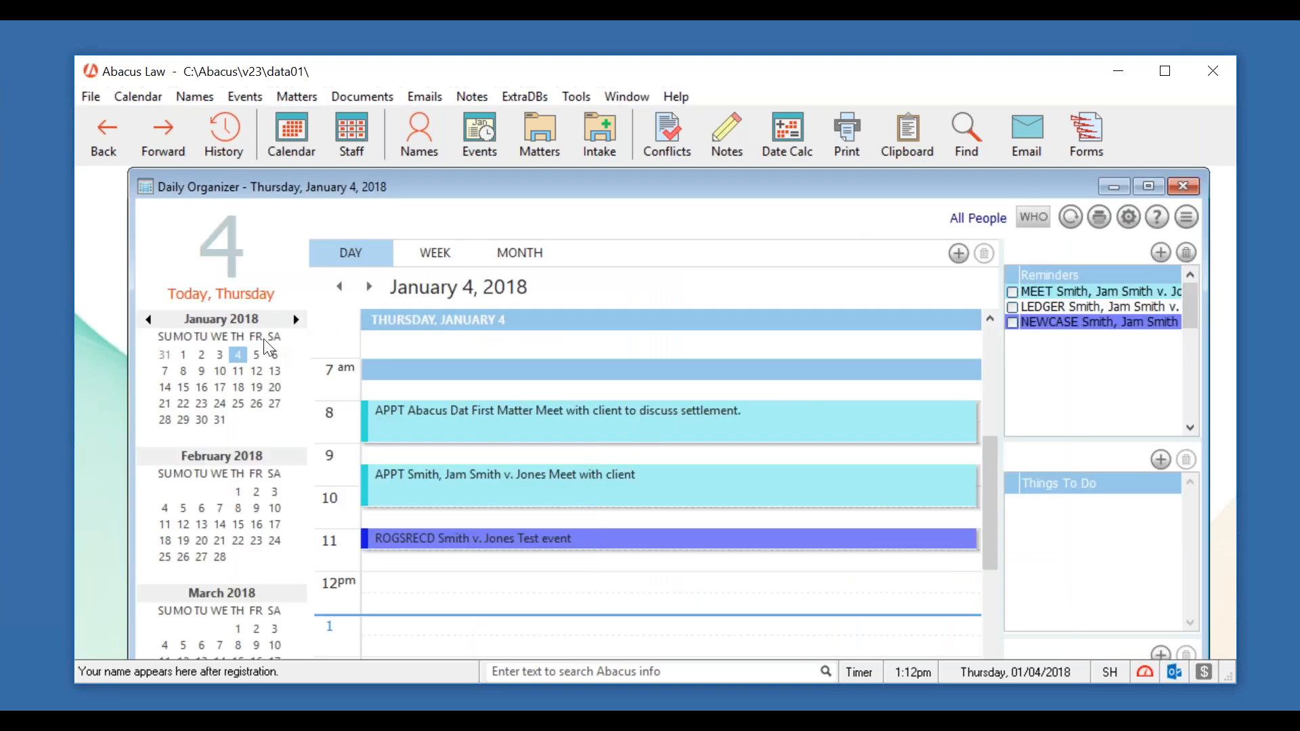
click(201, 371)
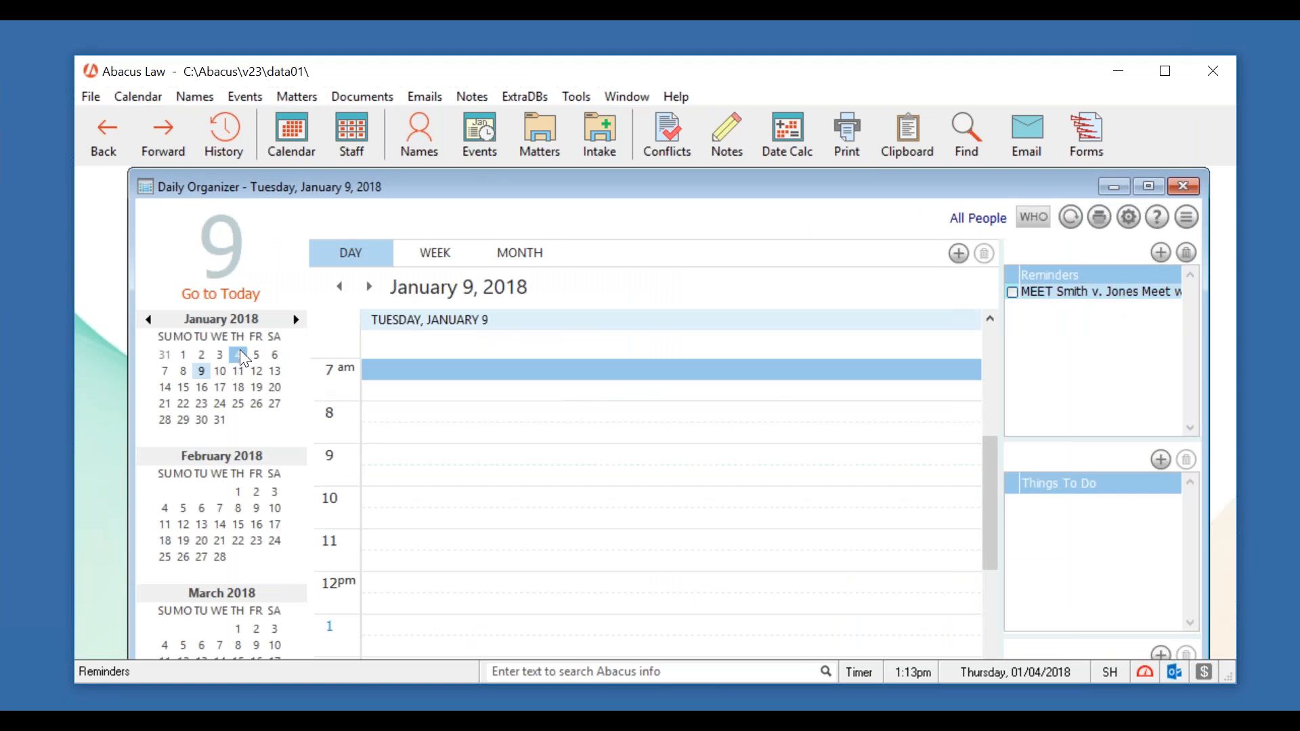
click(256, 492)
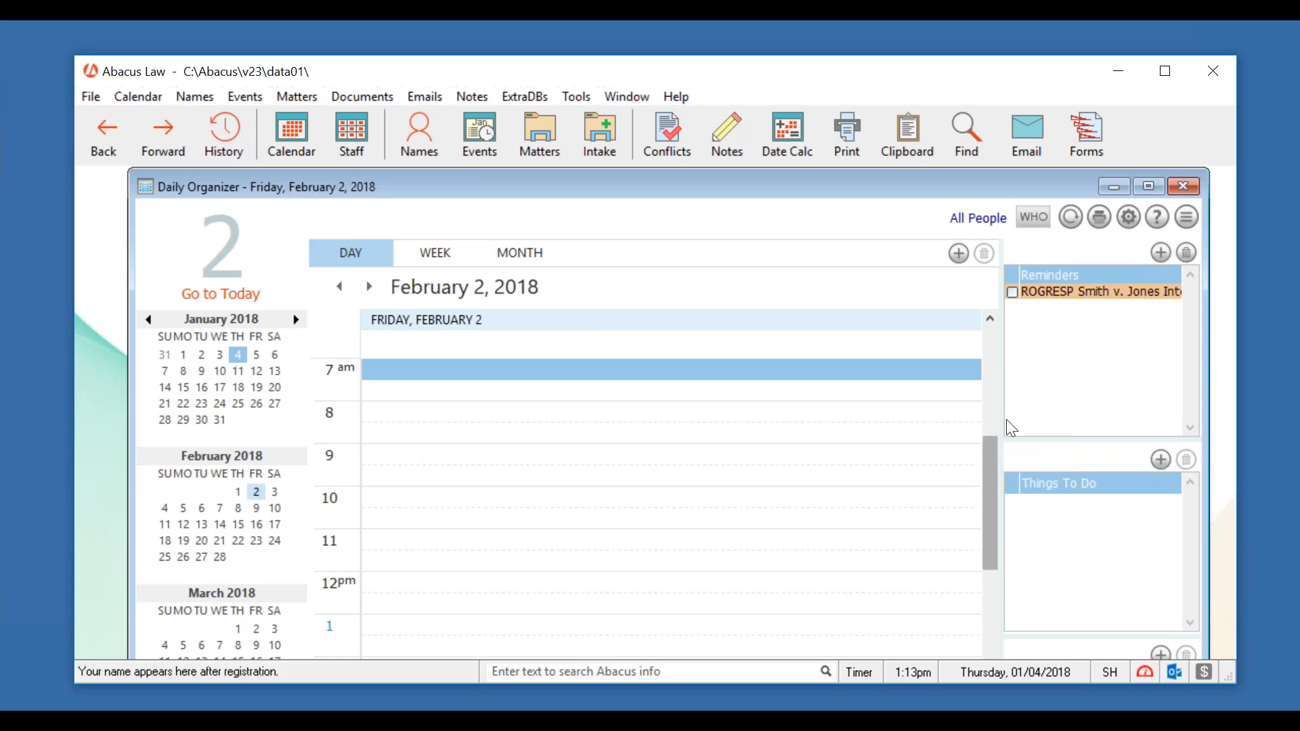
- Widen the Reminders pane to show the full ROGRESP entry, and close the Daily Organizer
drag(1001, 413, 885, 400)
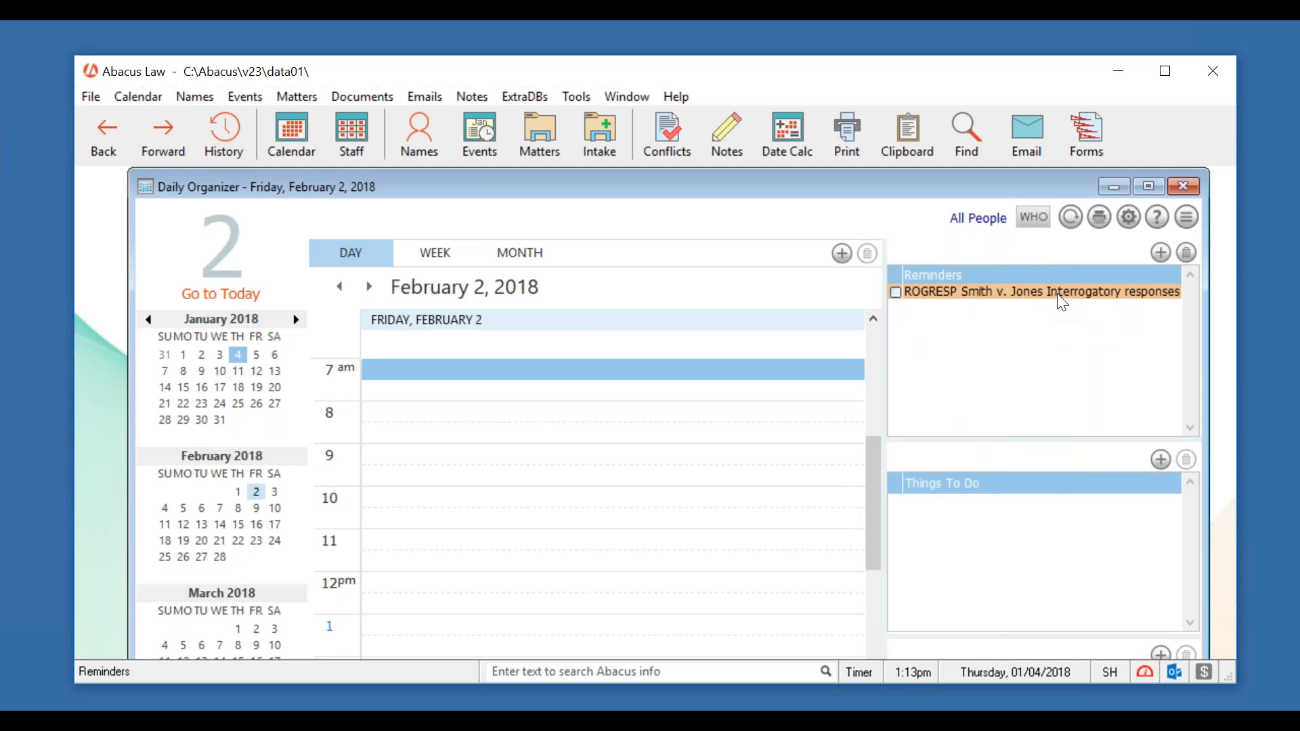
drag(880, 412, 768, 409)
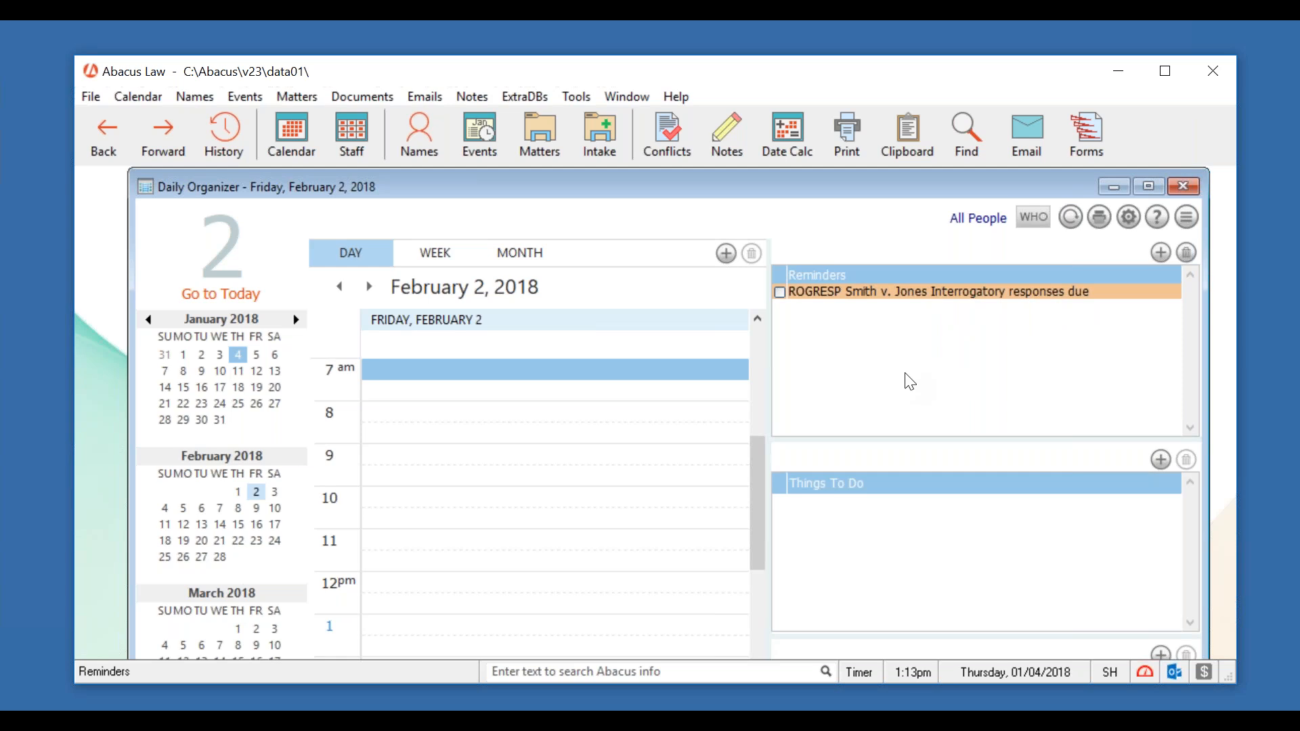
click(1185, 186)
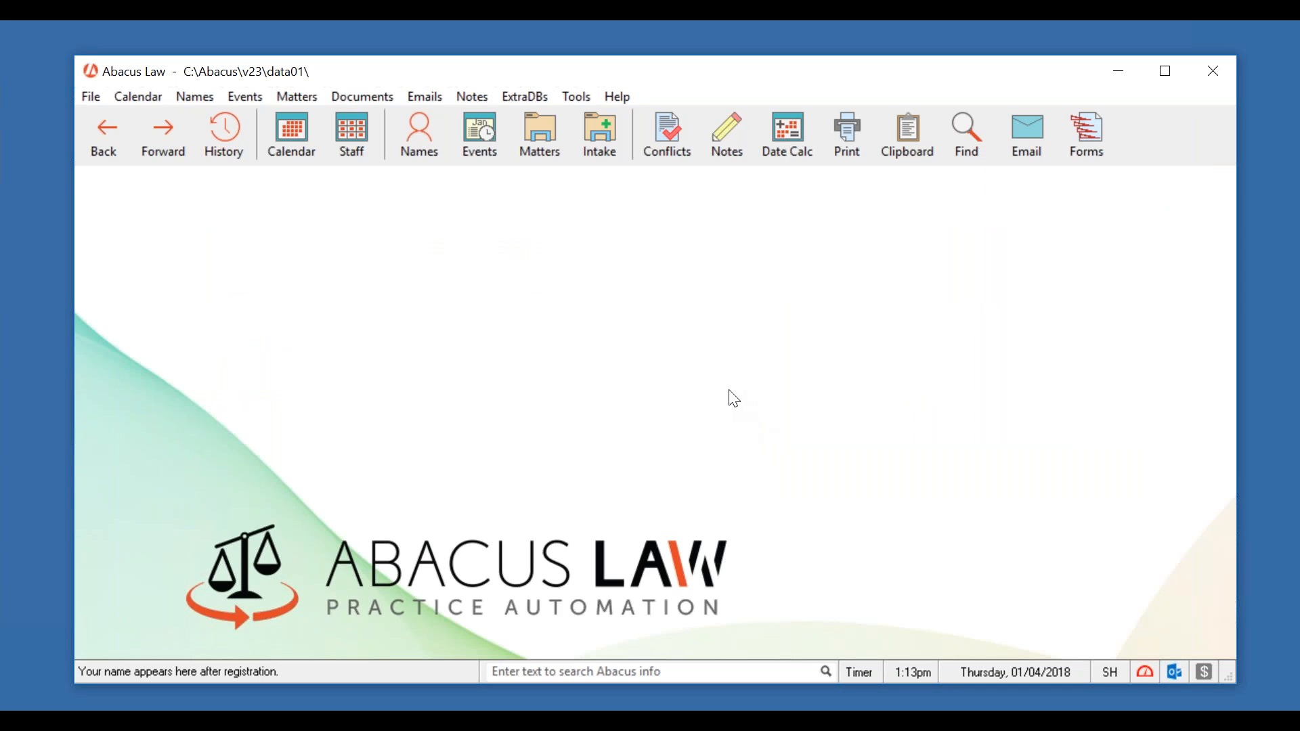
- Open the Rules list in the program setup, and look through the available rules
click(91, 96)
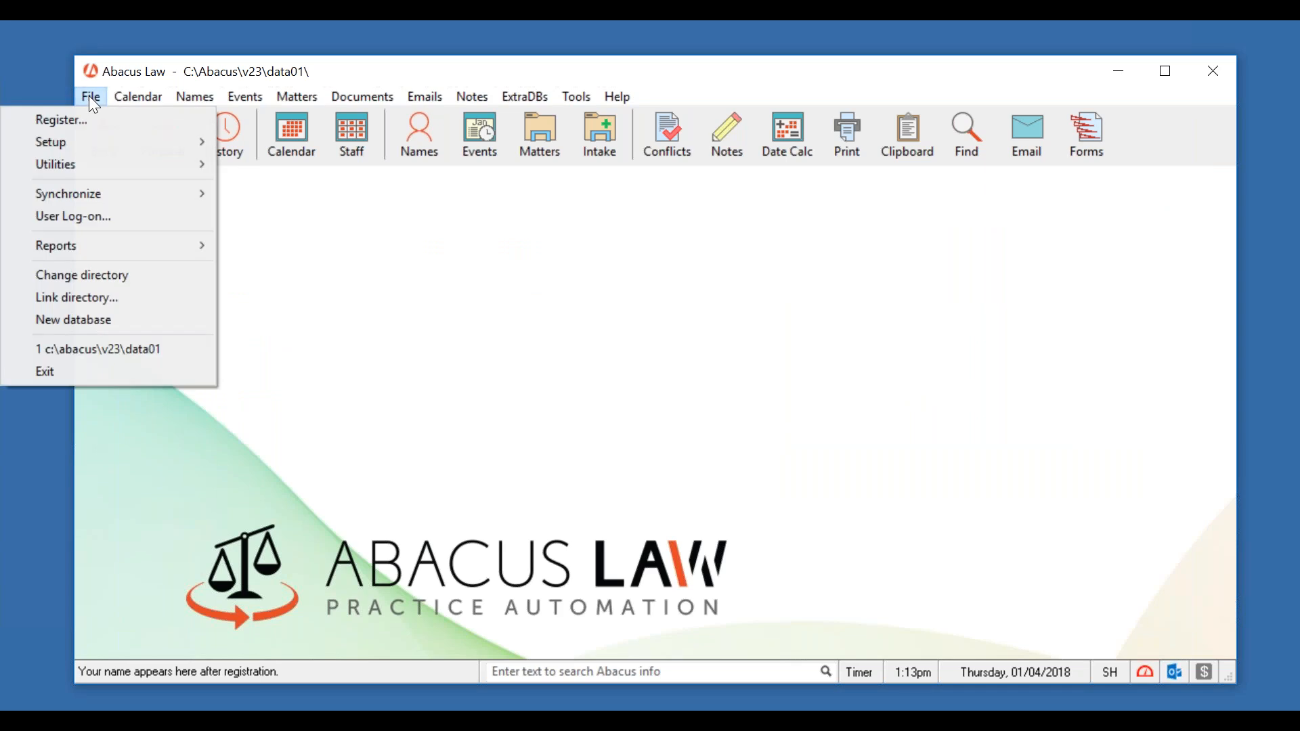
mouse_move(206, 147)
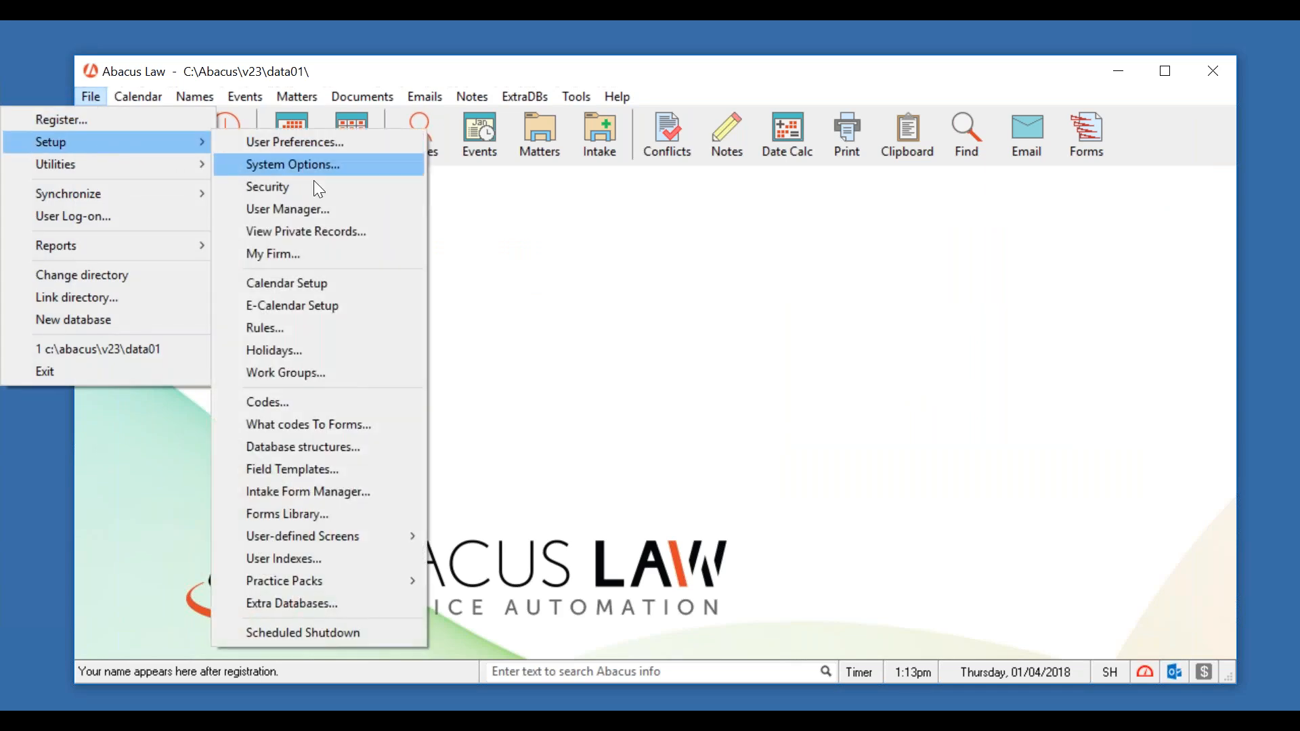
click(315, 328)
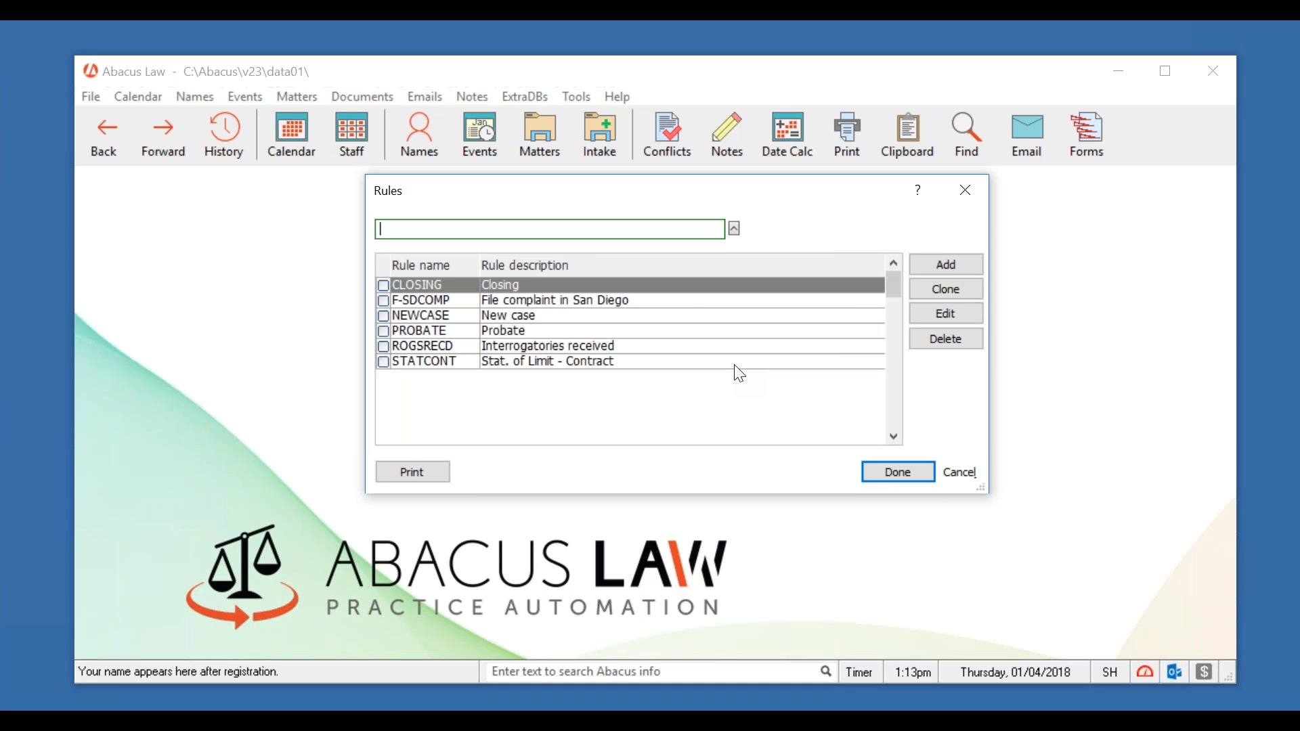
click(654, 300)
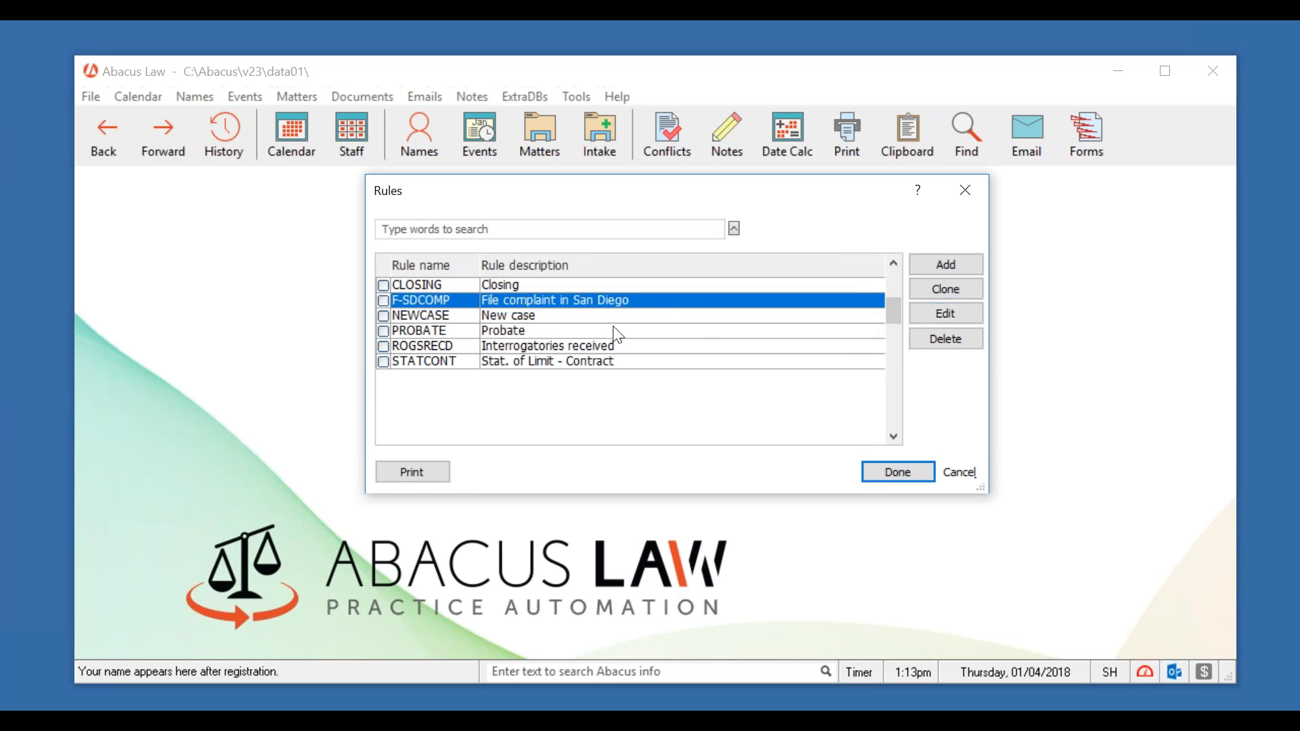
click(596, 391)
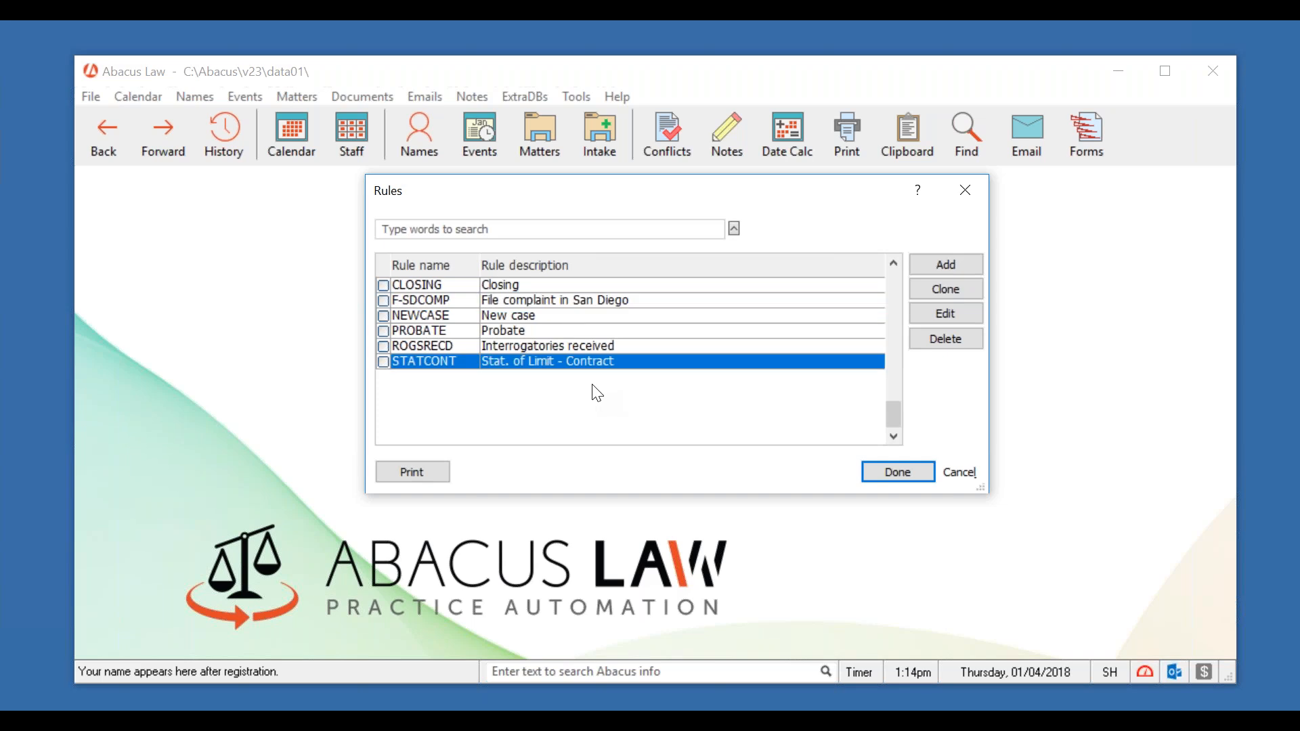
click(589, 306)
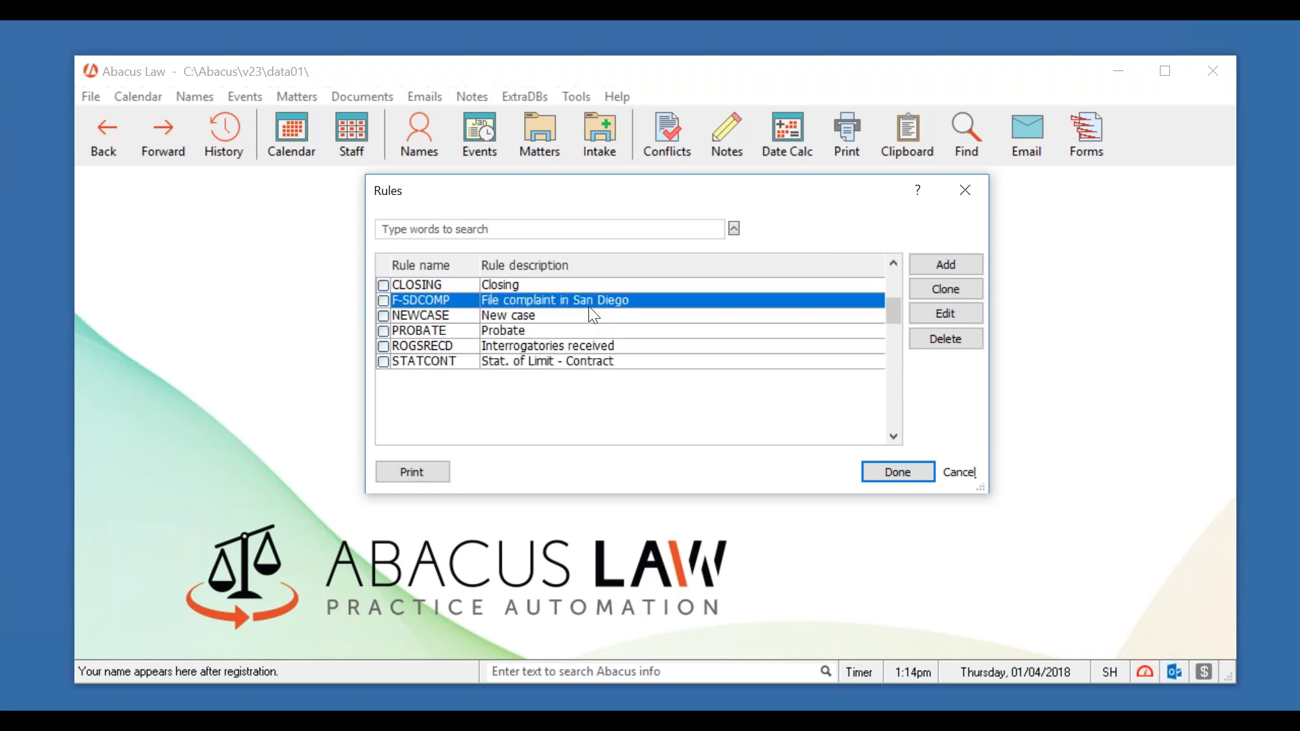
click(590, 315)
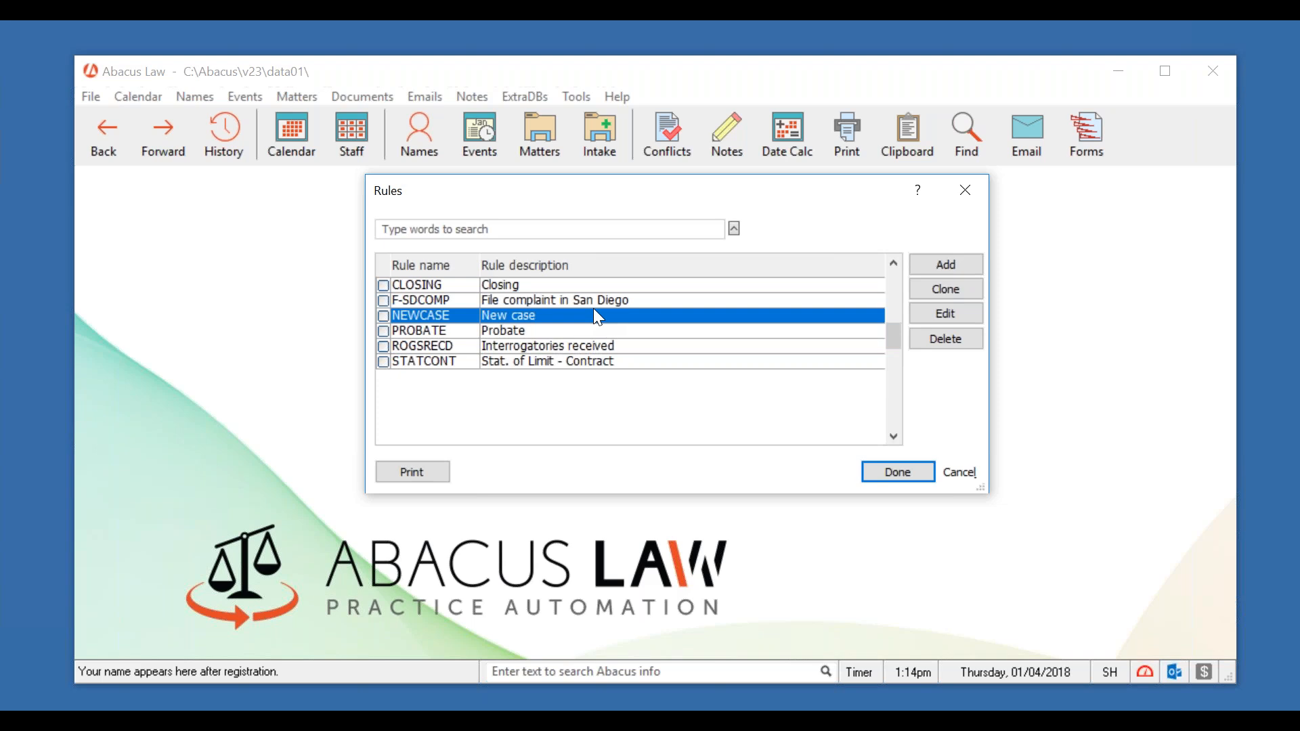
- Open the F-SDCOMP rule for editing, and widen the Event# and Interval columns of its event list
click(598, 300)
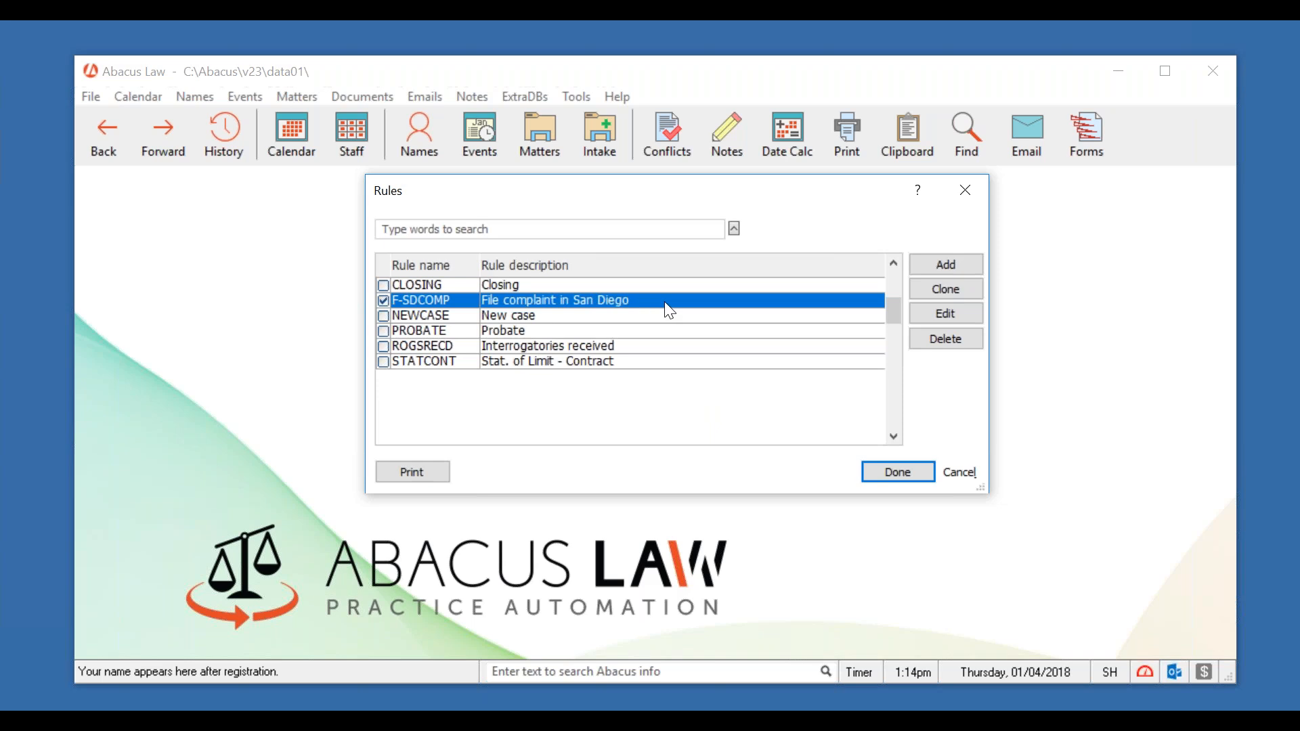
click(969, 311)
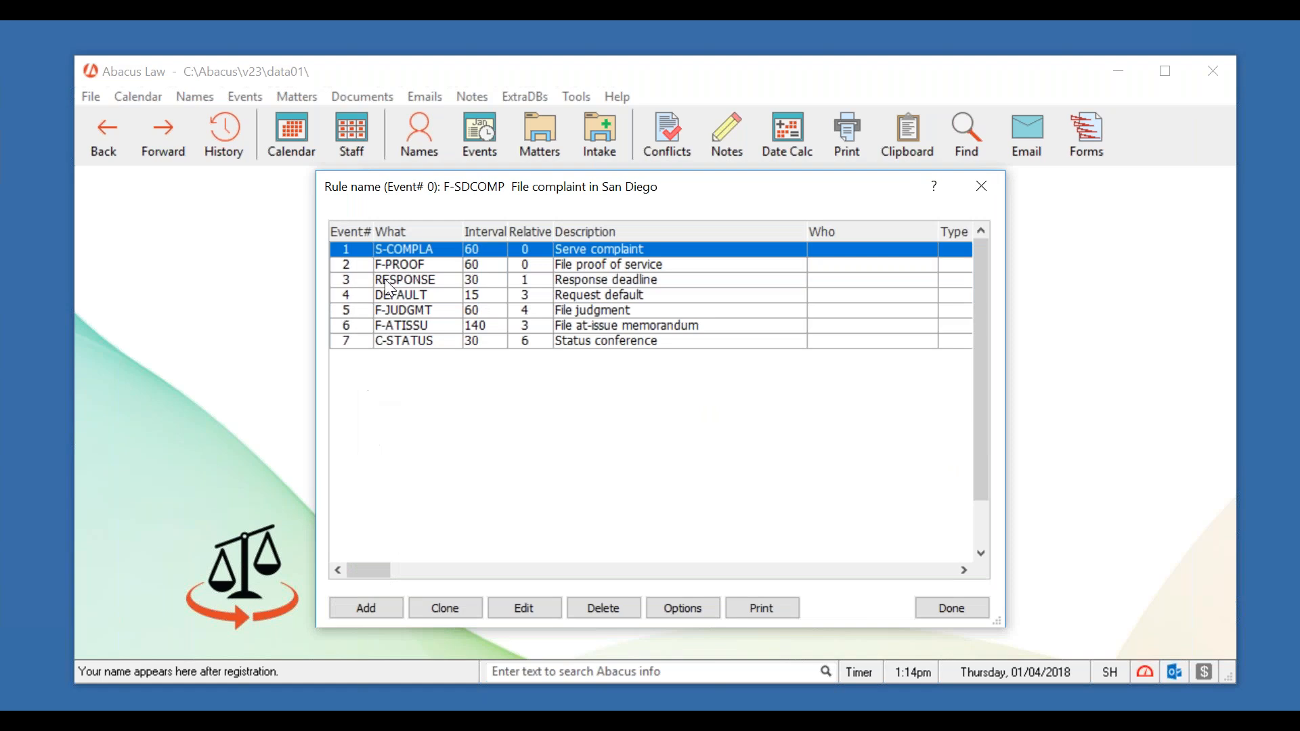
drag(374, 242, 394, 243)
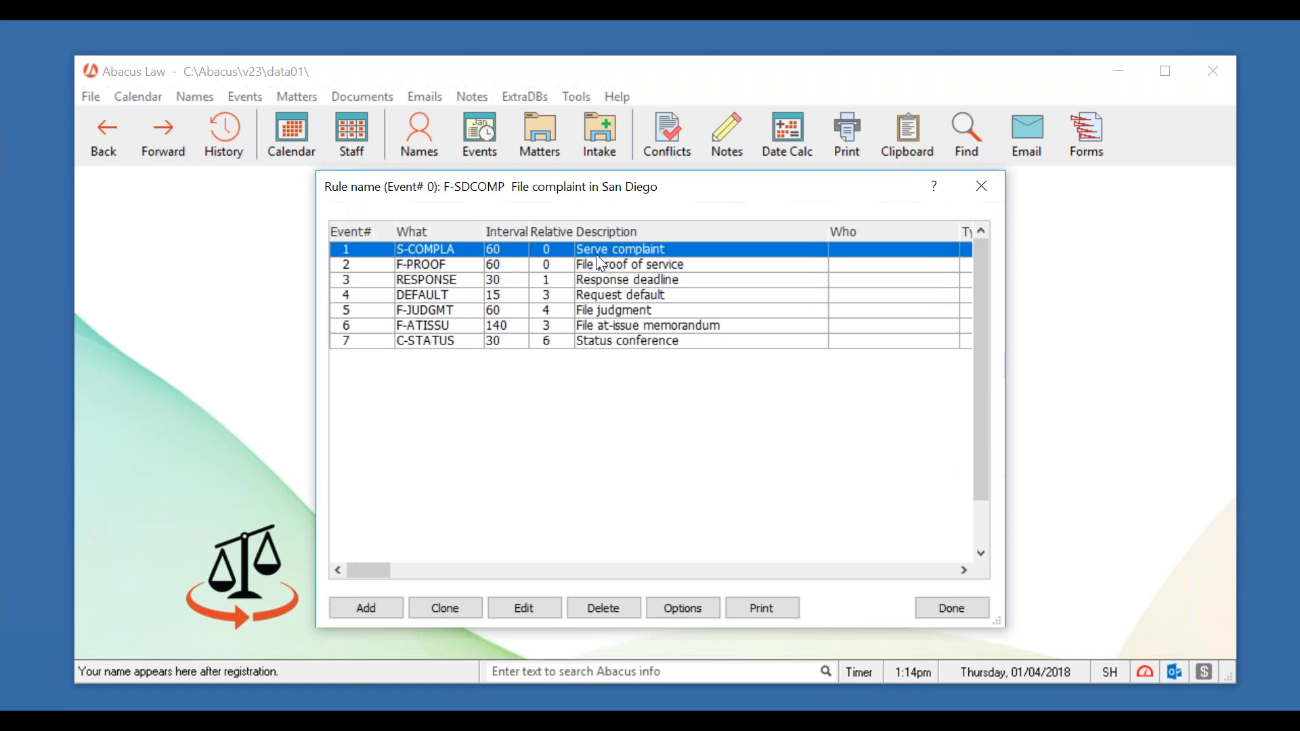
drag(529, 243, 568, 243)
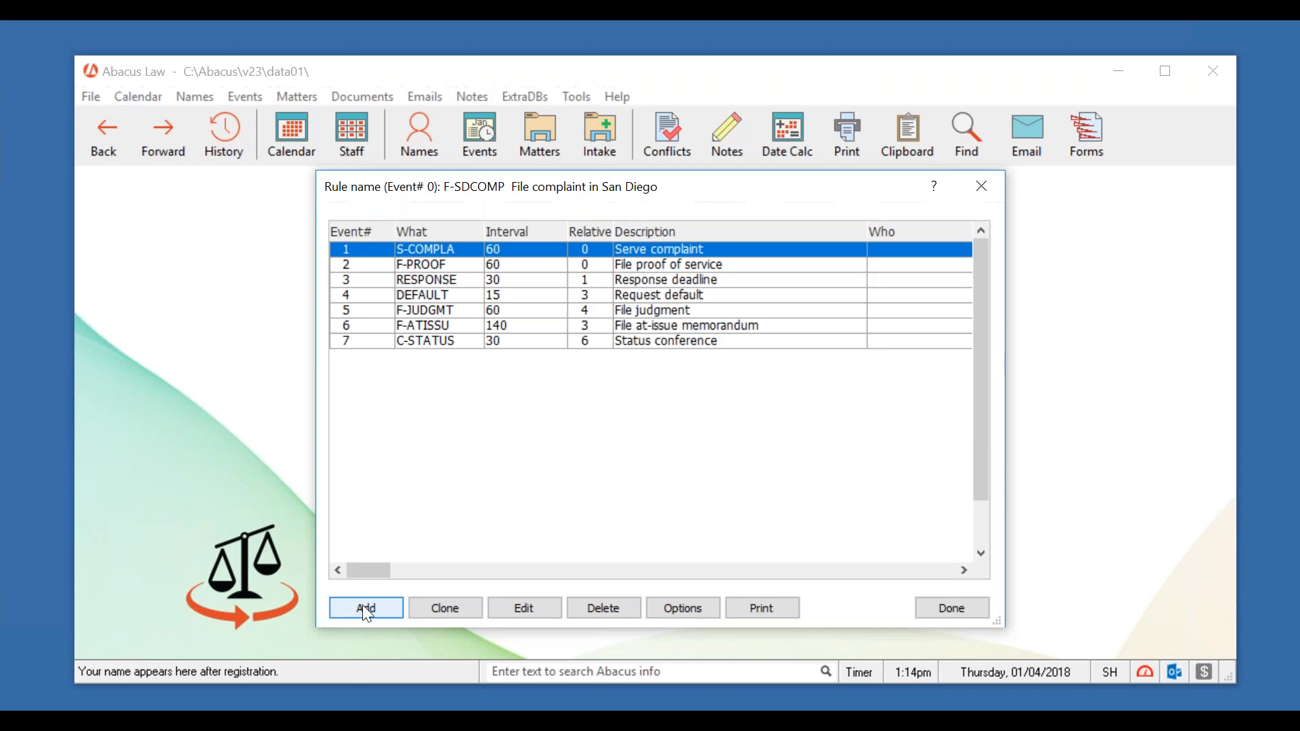
- Start adding an event with the What code REMINDER to the F-SDCOMP rule, and view the valid WHAT entries
click(380, 610)
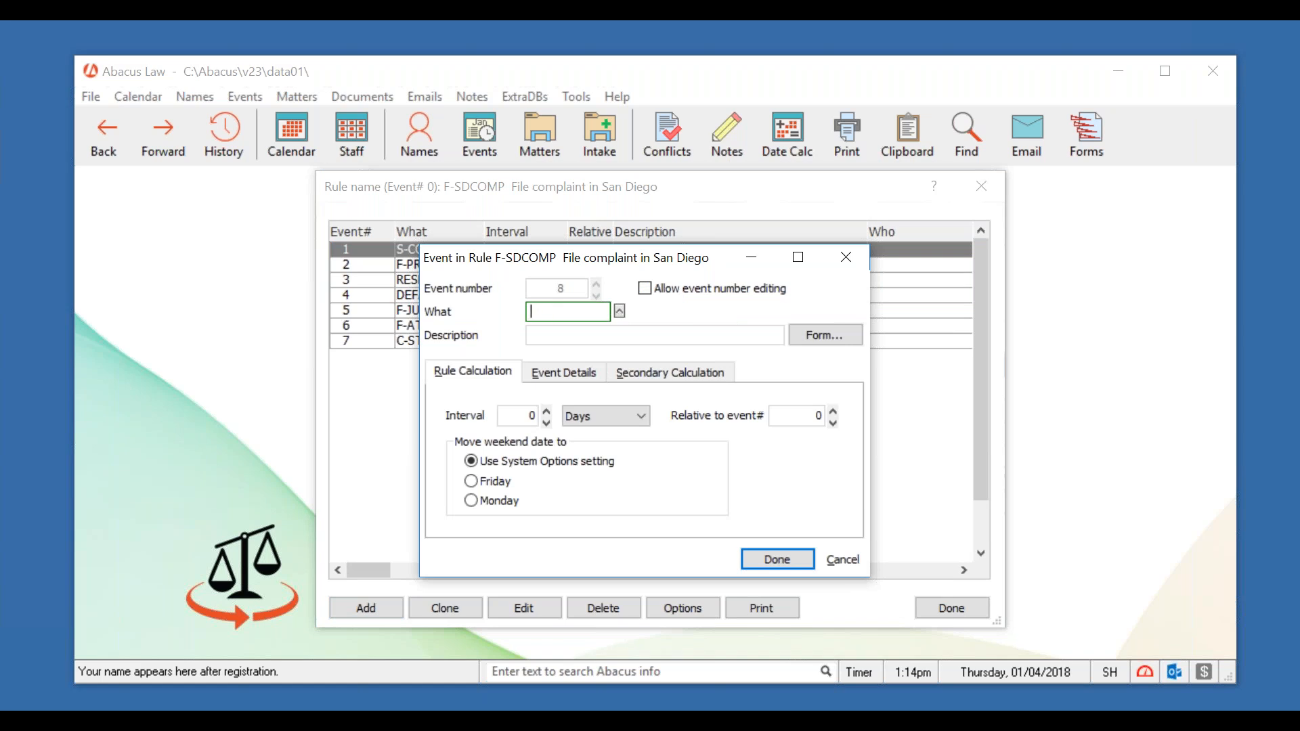
text(REMINDER)
key(Tab)
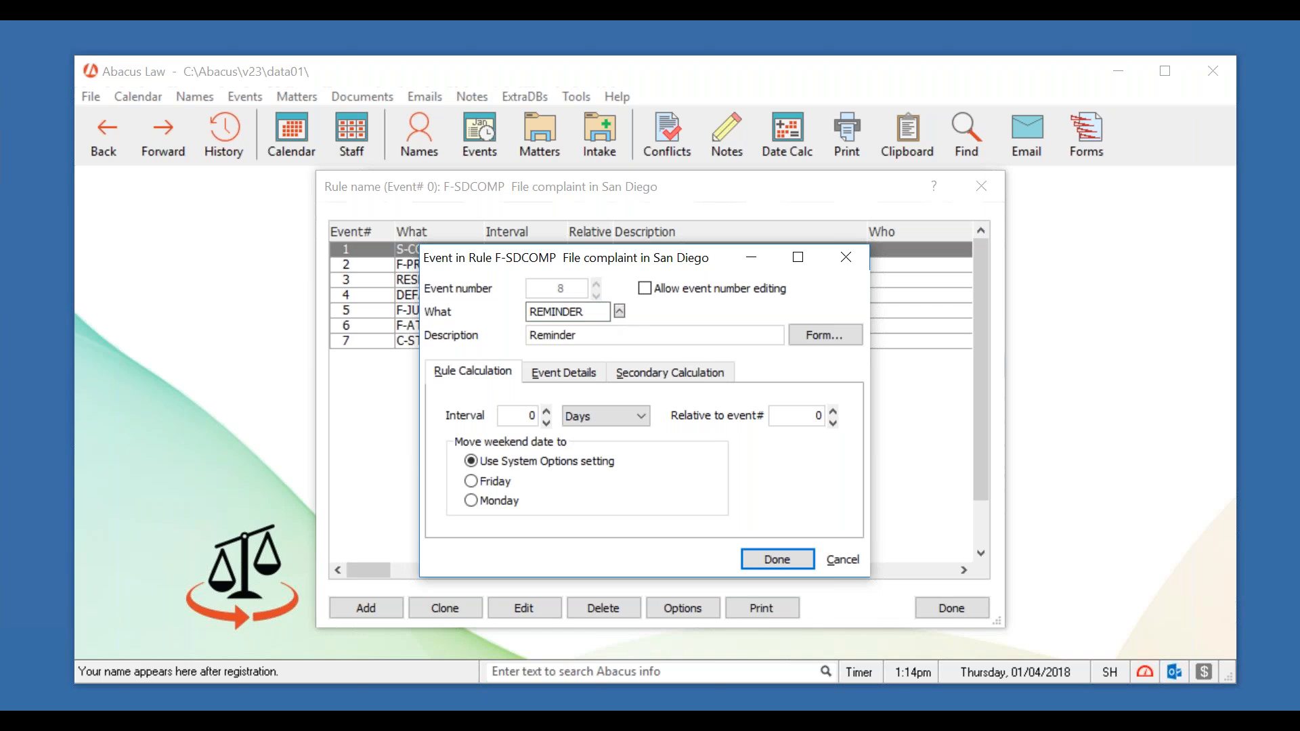
click(619, 311)
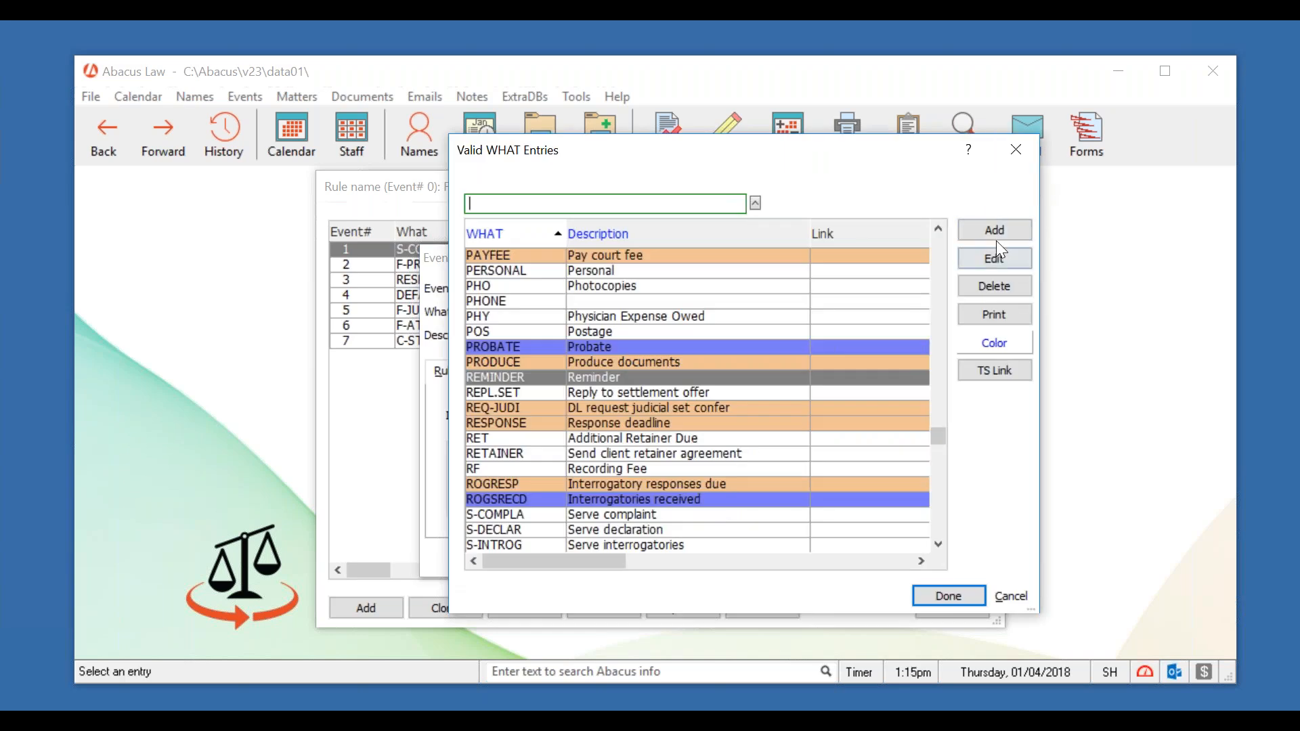
click(1029, 152)
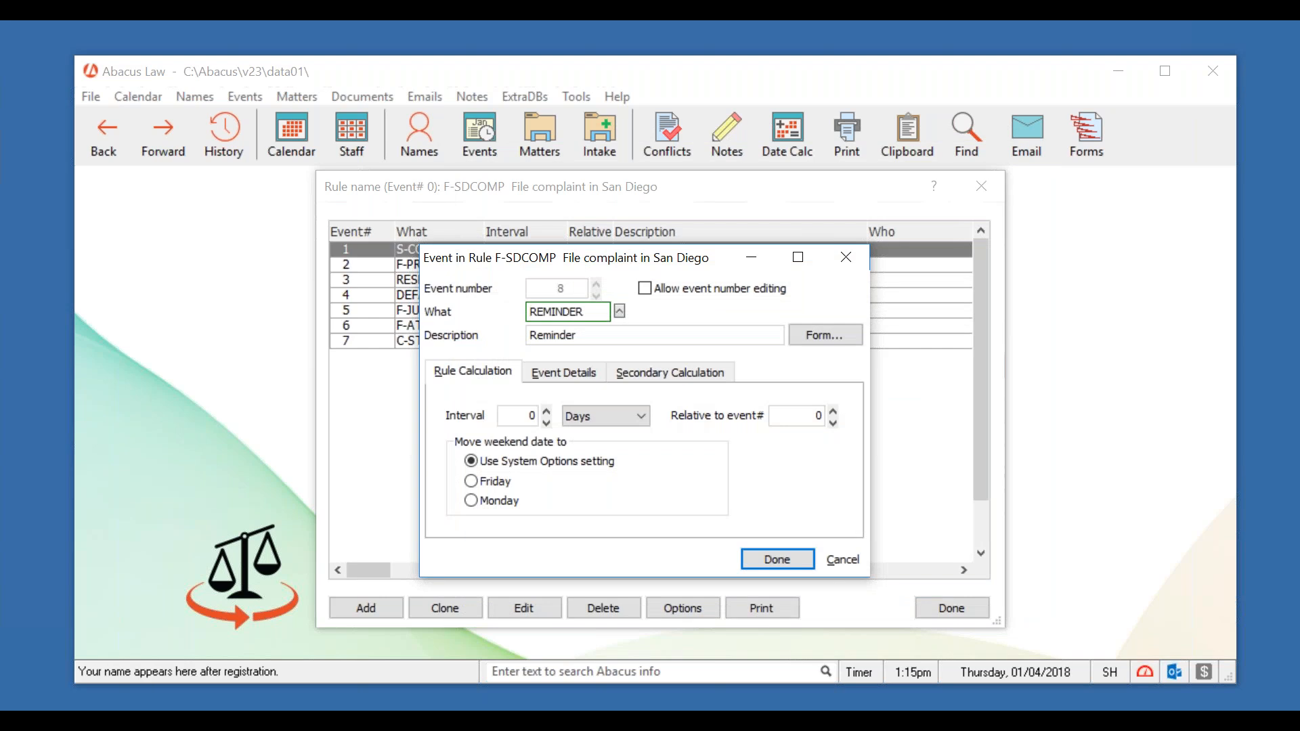
- Move the new event's form aside to see the F-SDCOMP event list, and discard the event without saving
click(632, 342)
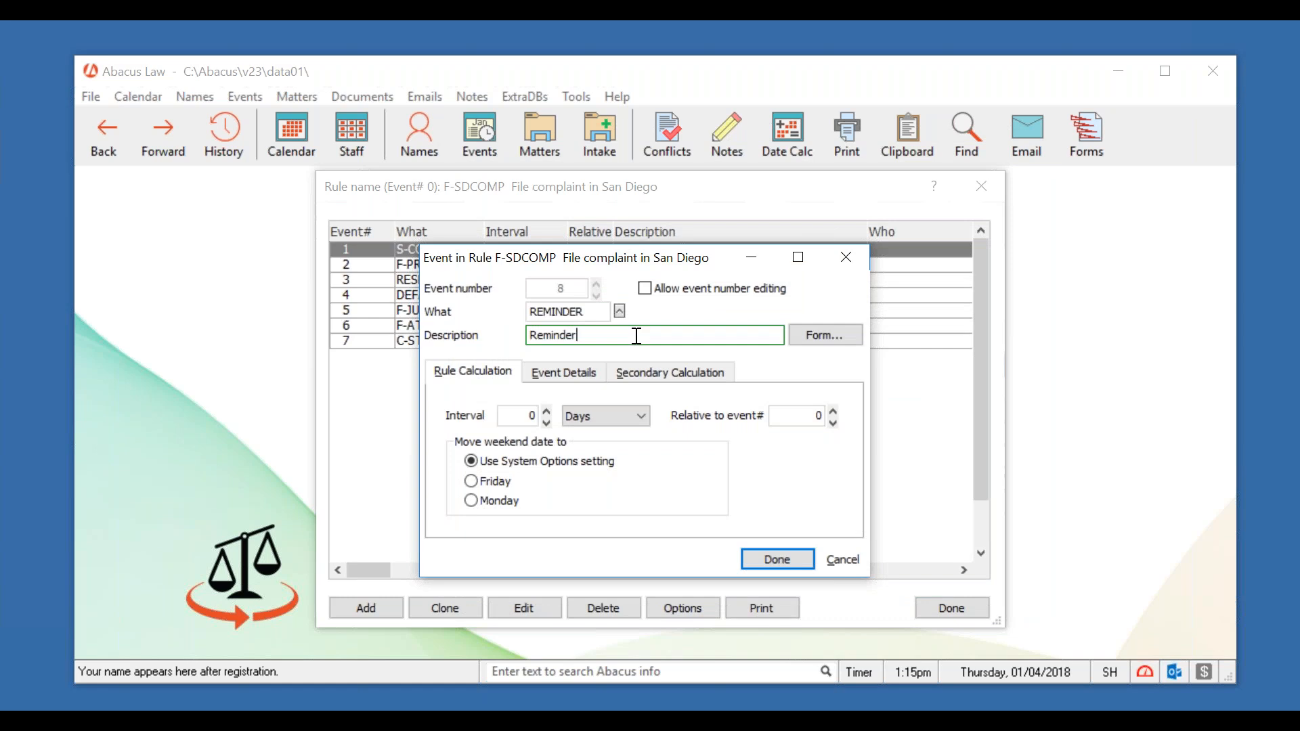
drag(680, 267, 897, 290)
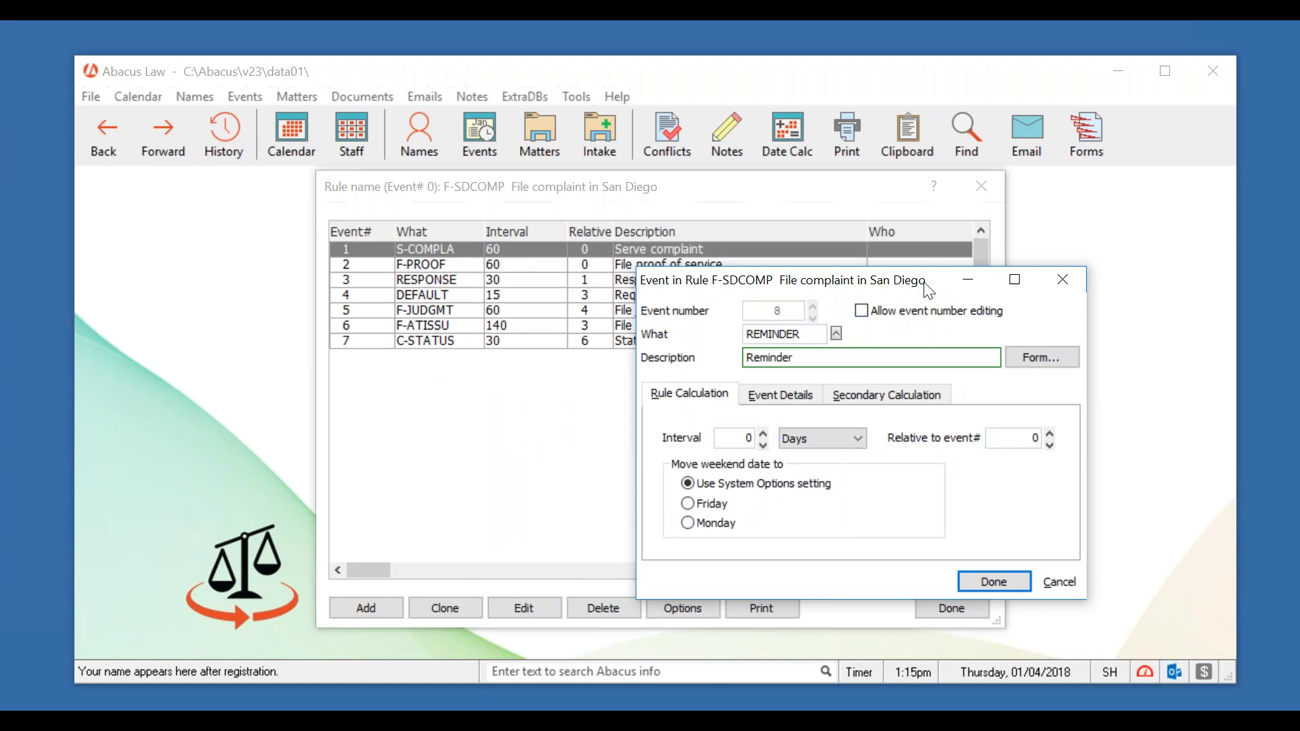
drag(921, 286, 930, 286)
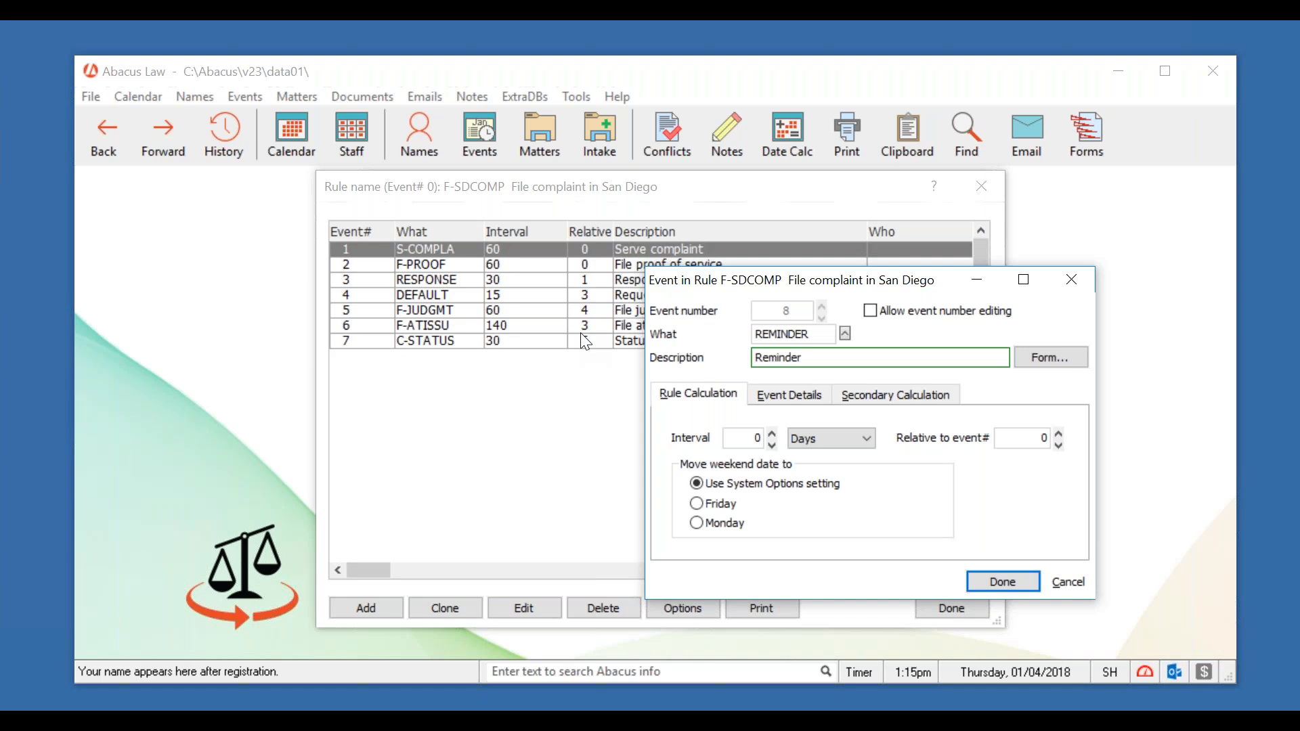
click(1071, 280)
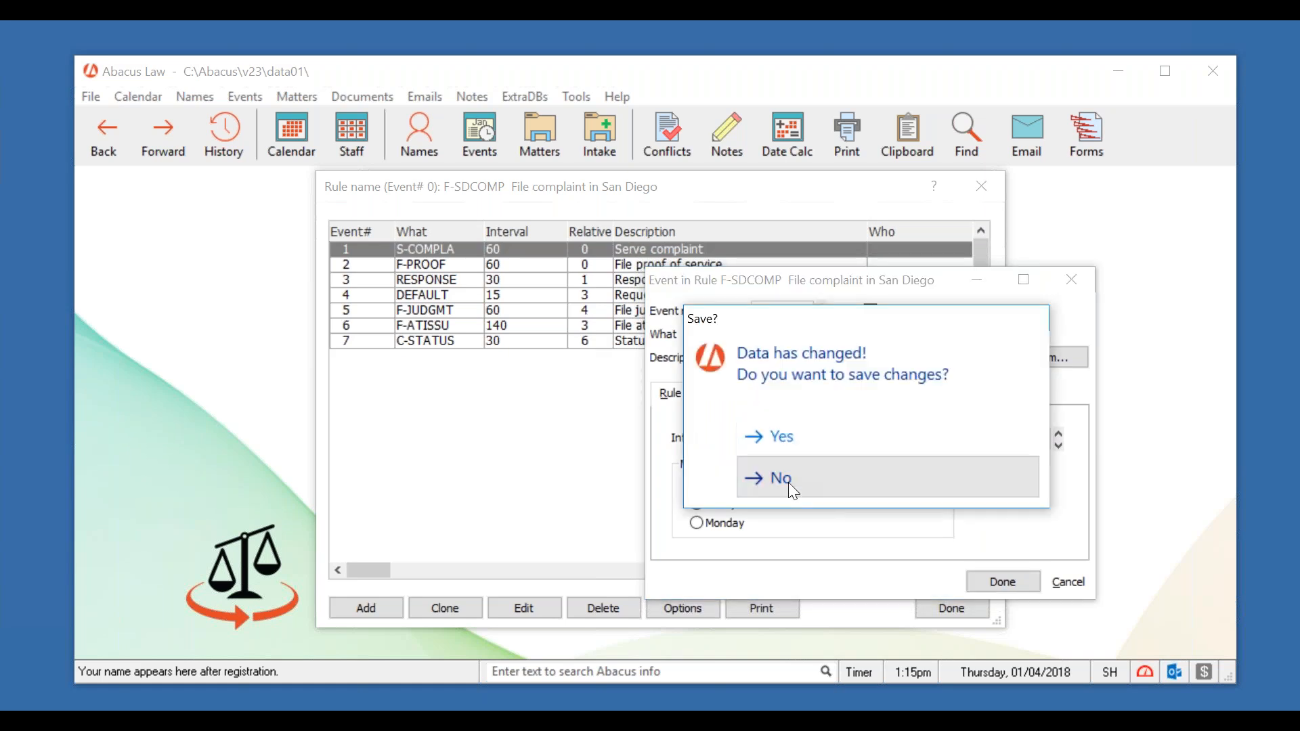
click(789, 484)
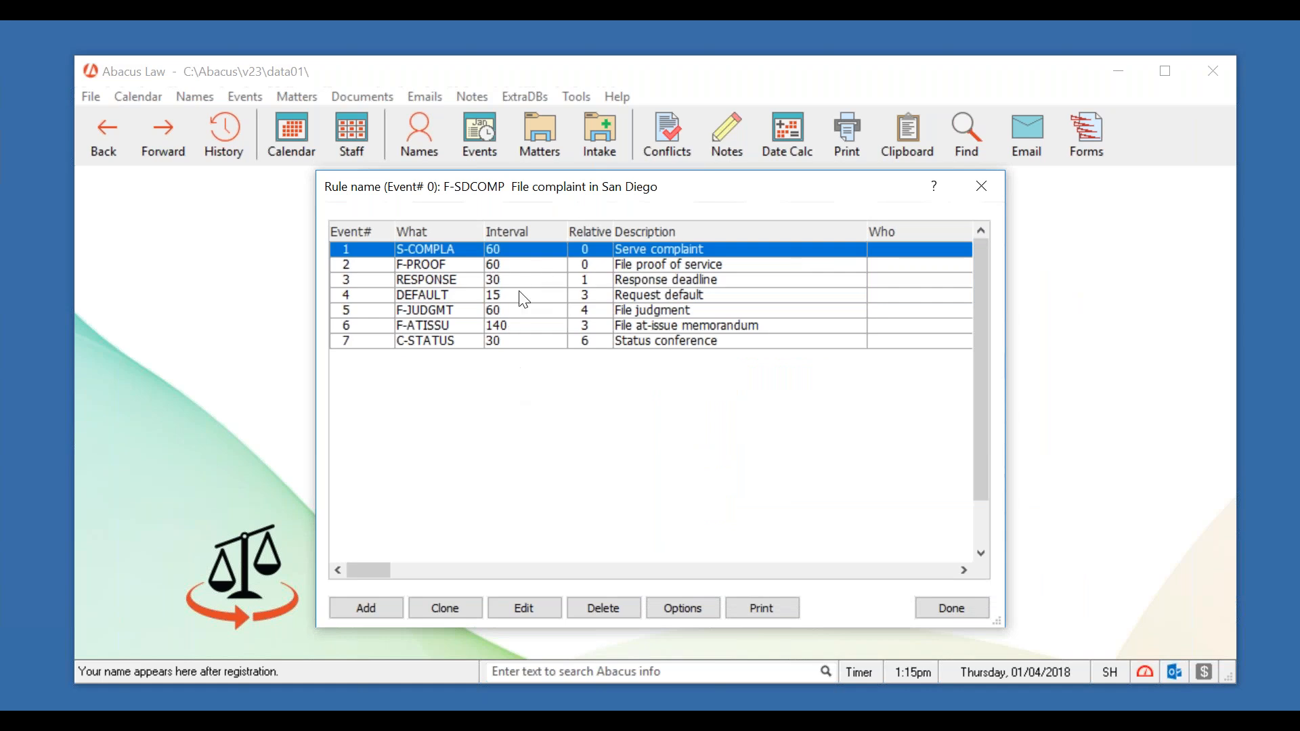
- Examine the intervals and relative event numbers of the F-SDCOMP rule's events, especially S-COMPLA, RESPONSE and DEFAULT
click(519, 262)
click(522, 254)
click(525, 260)
click(535, 246)
click(525, 279)
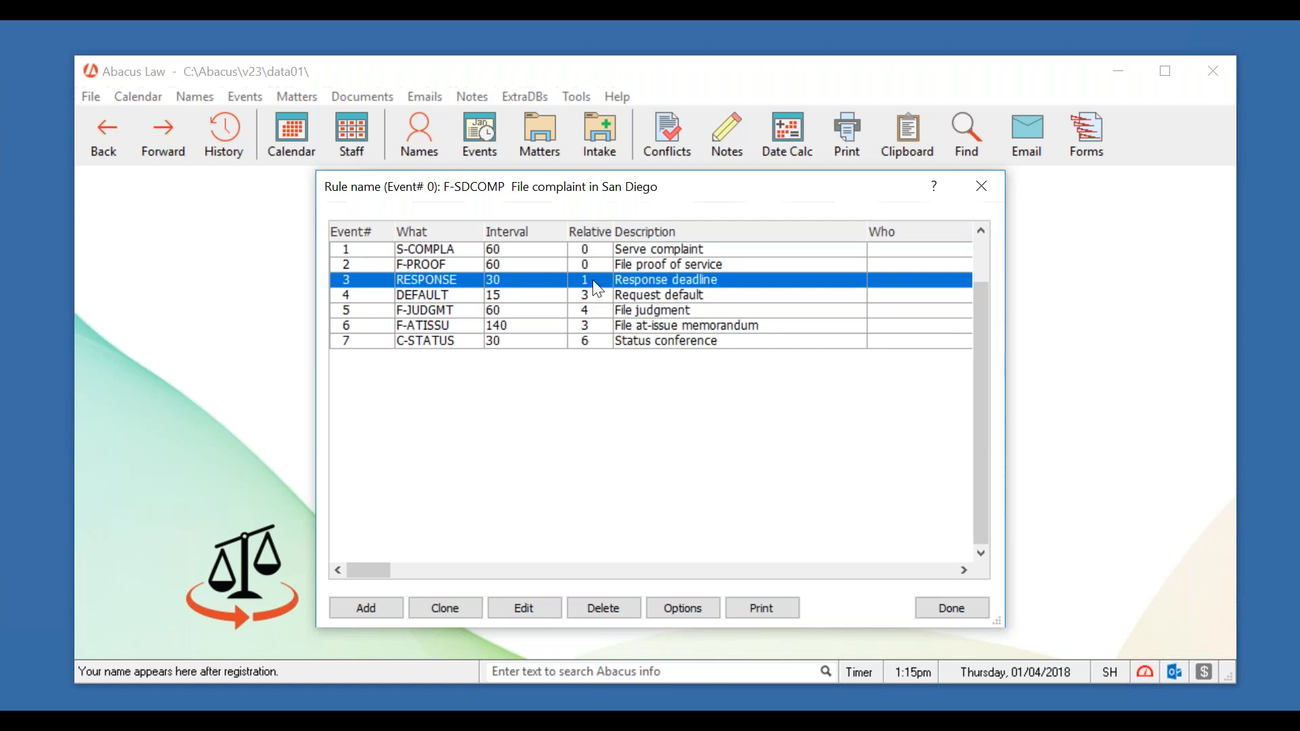
click(425, 248)
click(514, 295)
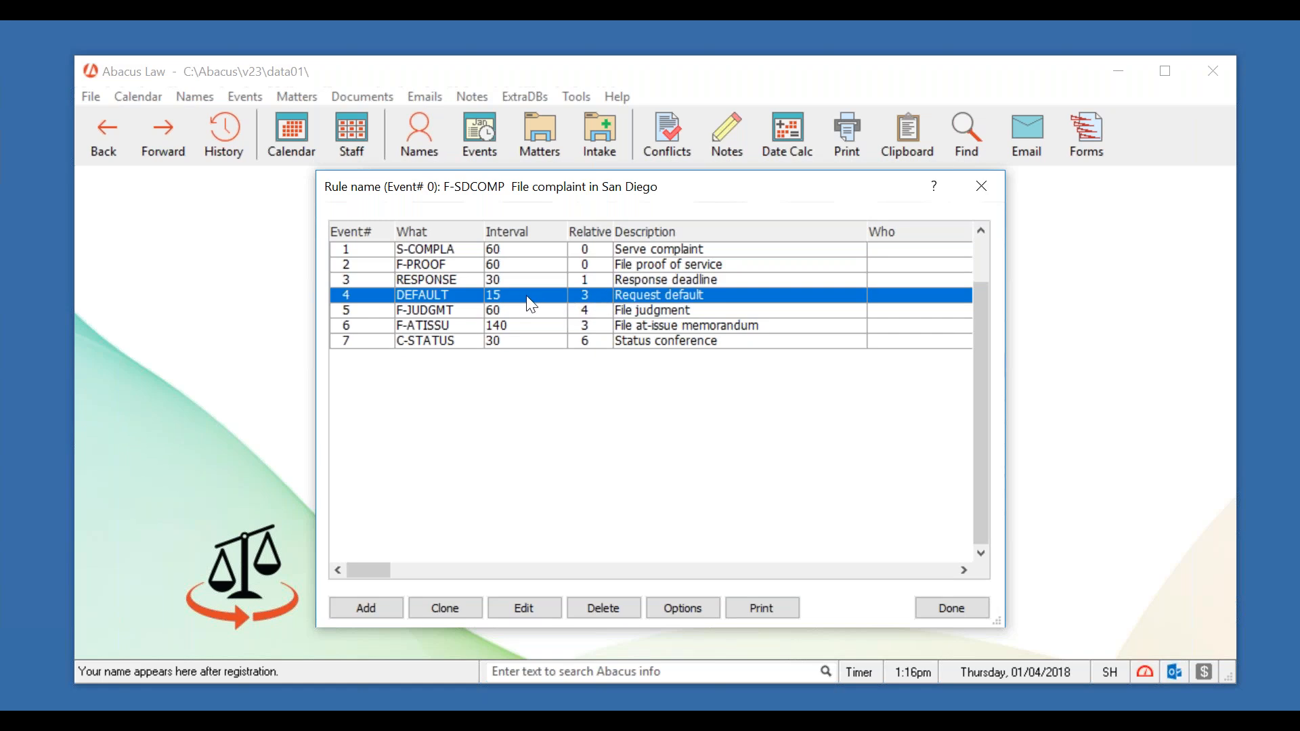
click(461, 279)
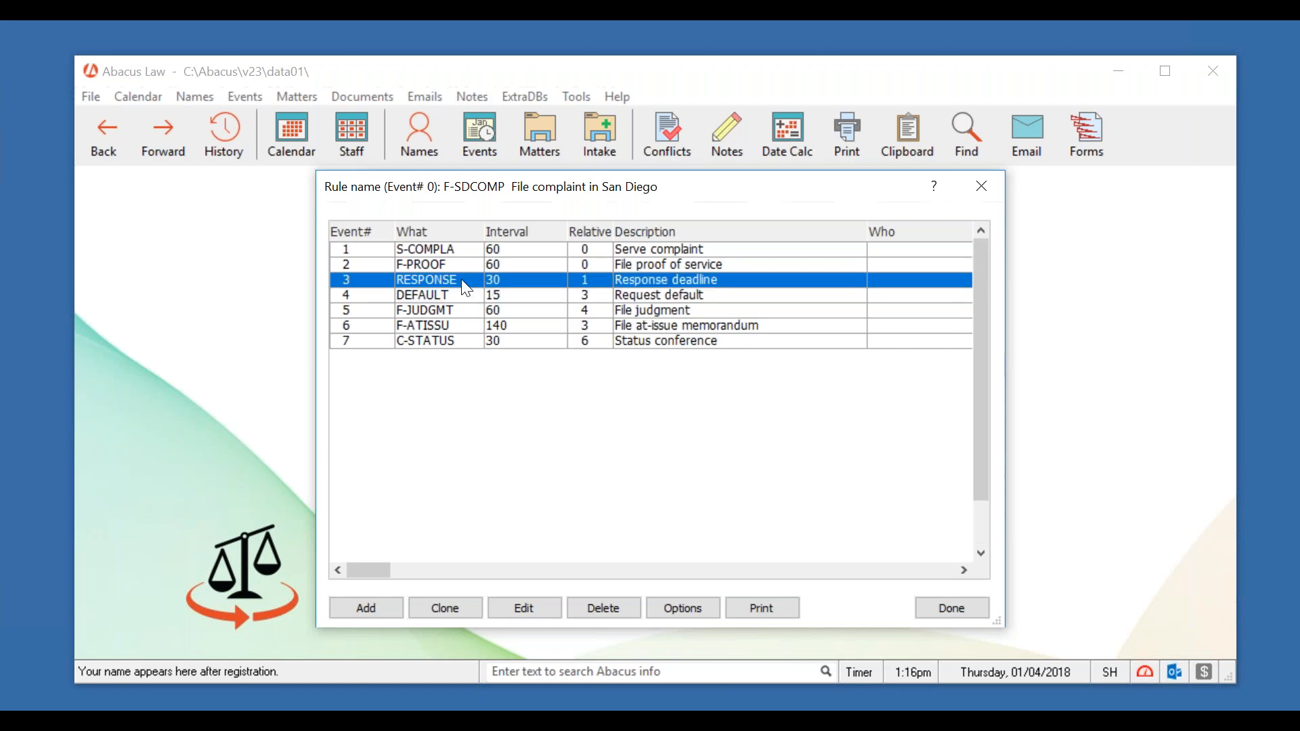
click(528, 305)
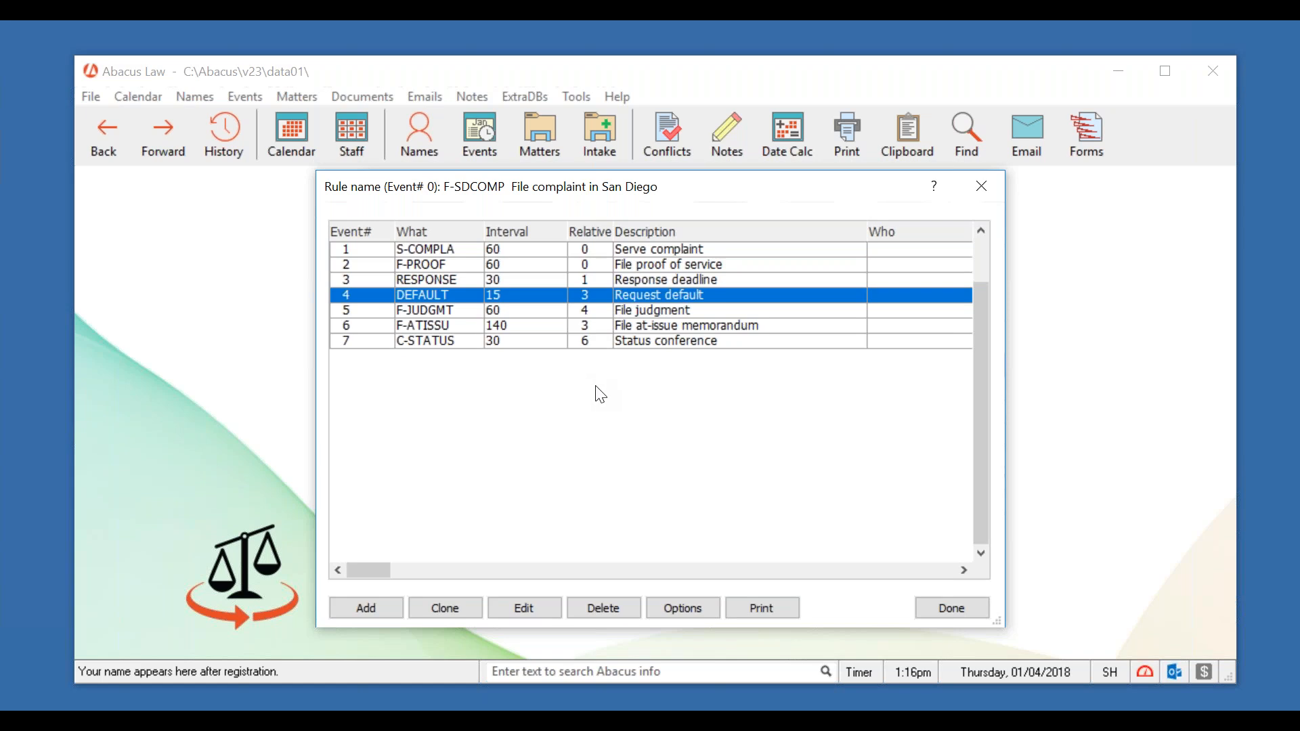
- Close the F-SDCOMP rule's event list, and leave the Rules list with that rule unchecked
click(969, 200)
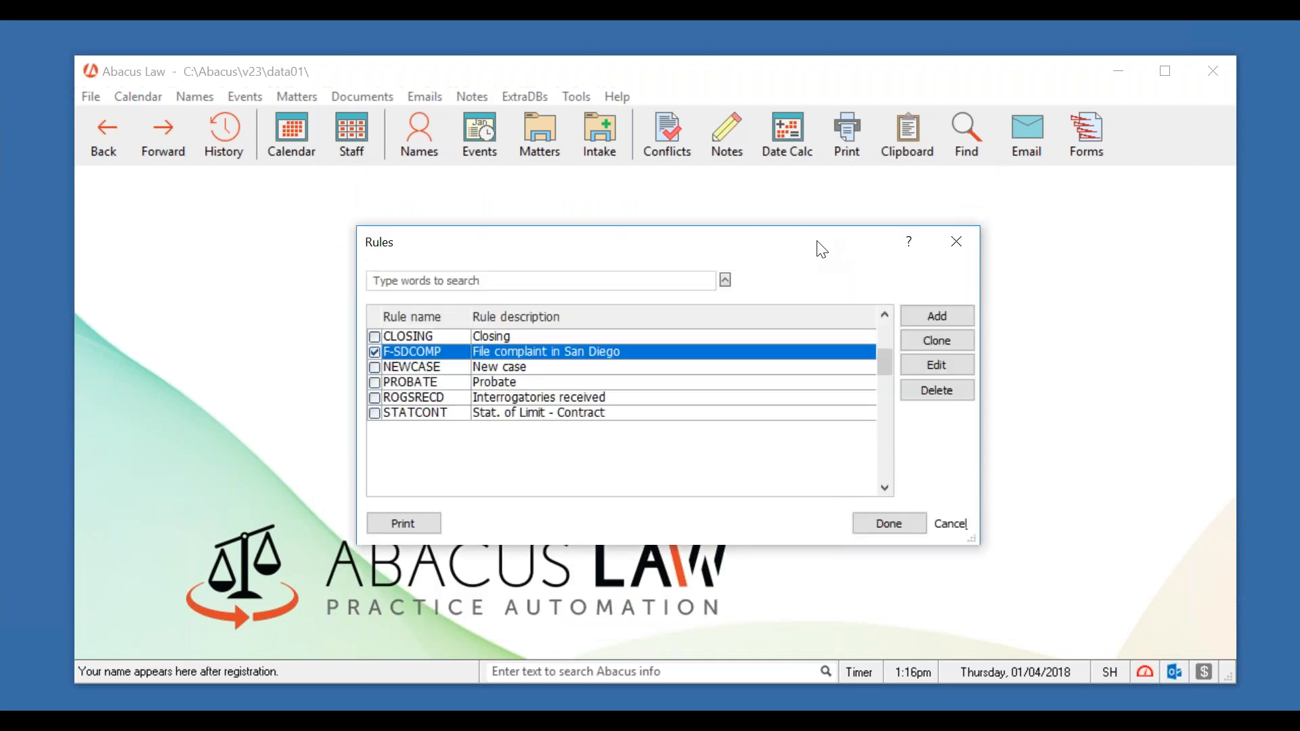
click(375, 352)
click(963, 246)
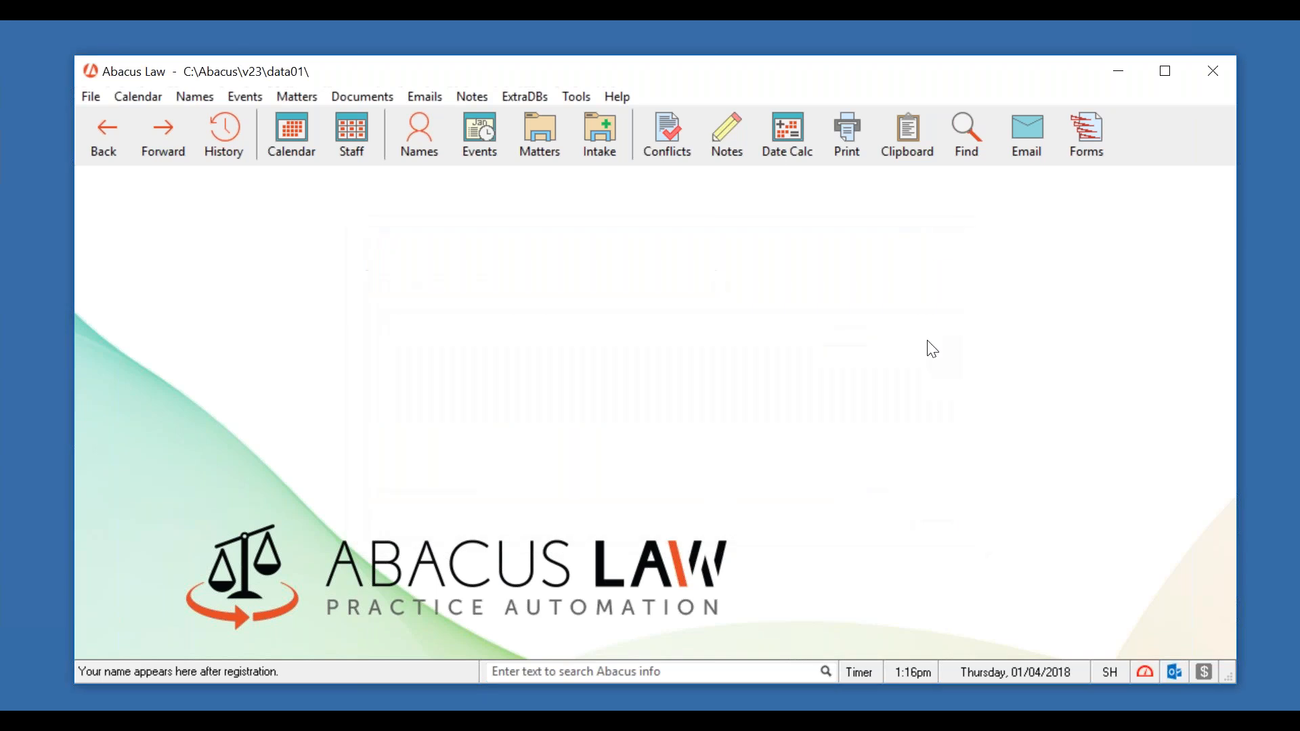